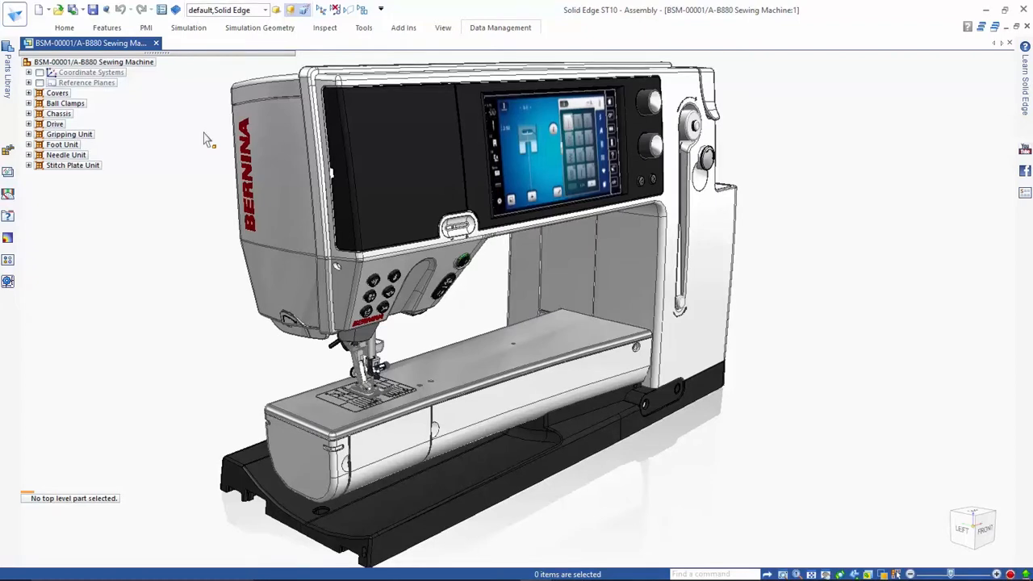
- Apply the 04-Drive Clamps display configuration to the sewing machine assembly
click(305, 10)
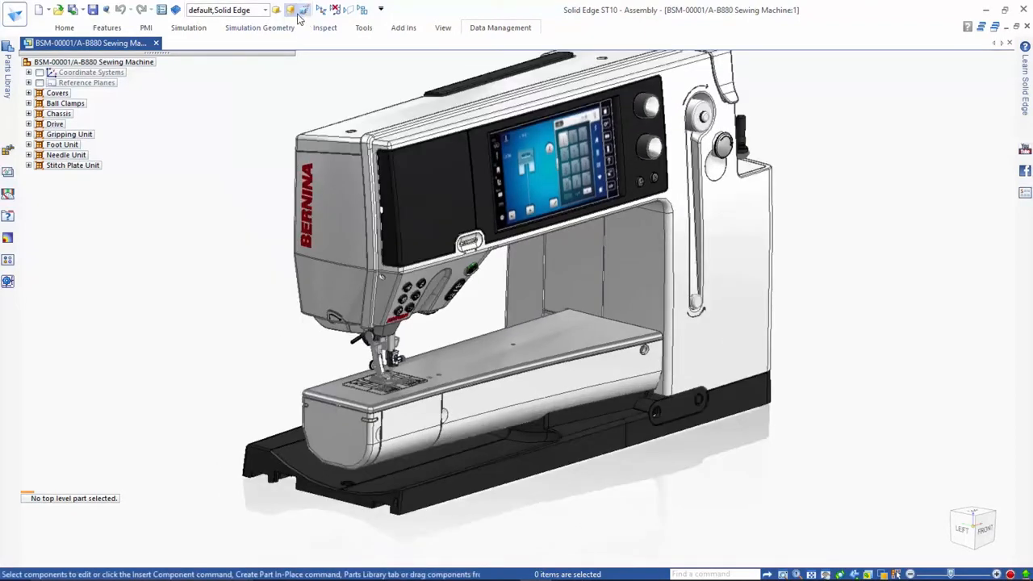
click(265, 9)
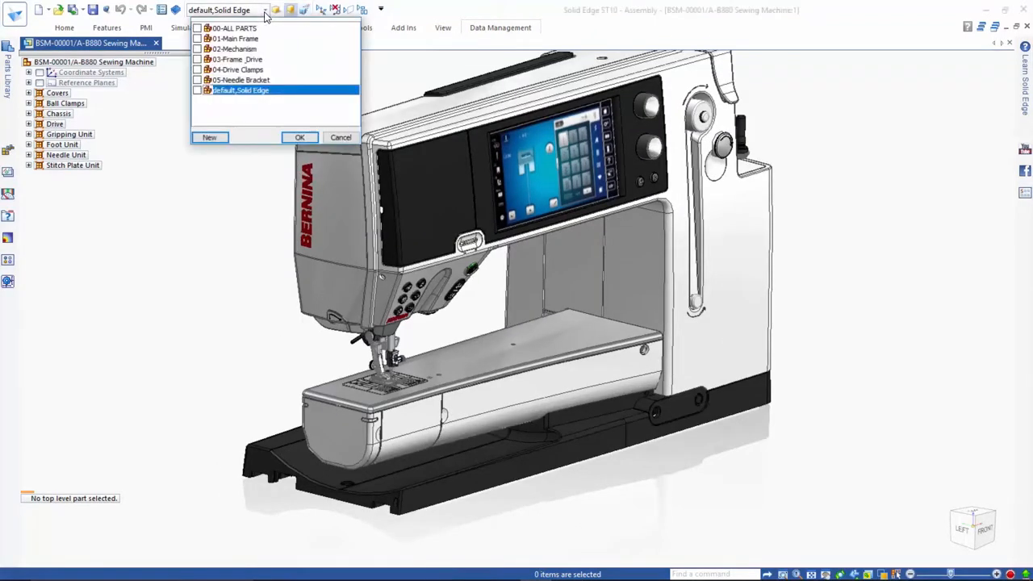
click(250, 71)
click(299, 137)
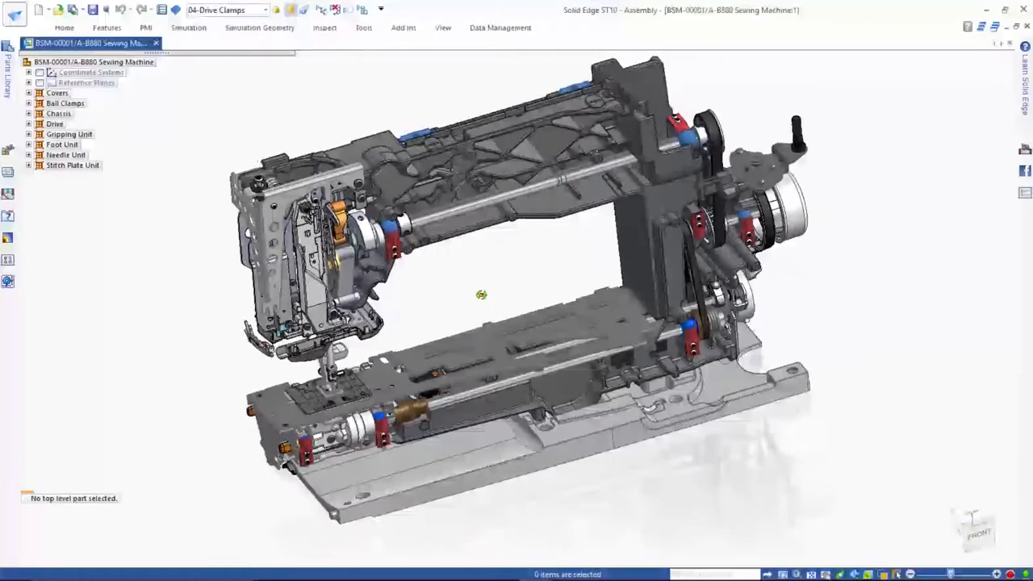
- Start Get Latest on the assembly, change the part display filter, and hide candidates whose newer revisions are not released
click(490, 29)
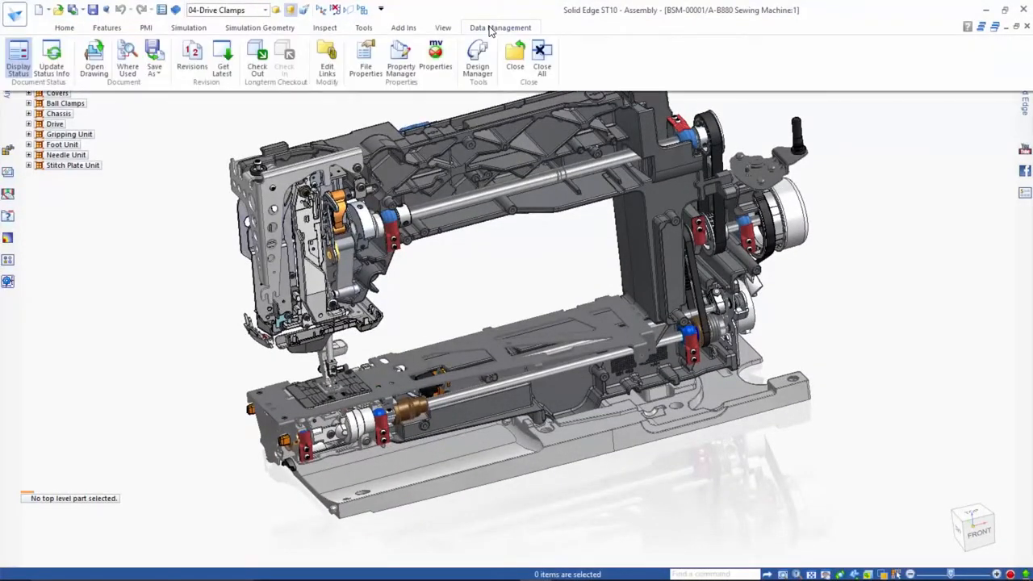
click(225, 74)
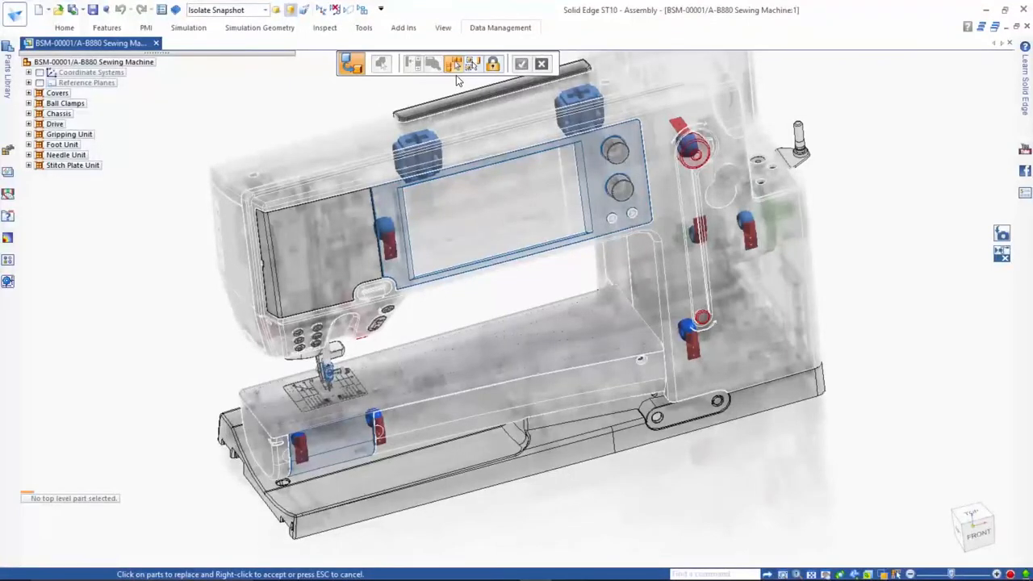
click(455, 70)
middle_drag(516, 352, 523, 318)
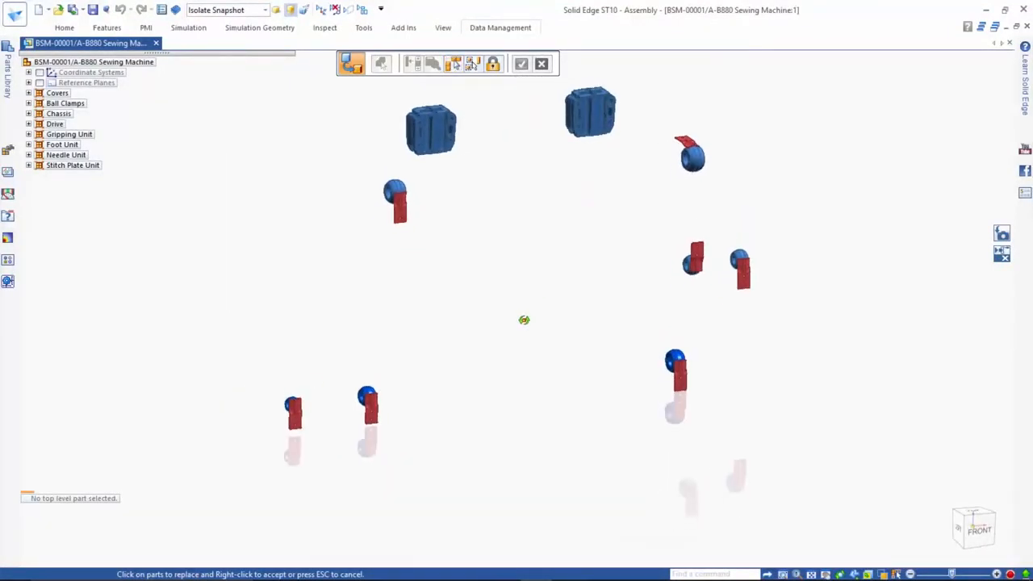
click(494, 64)
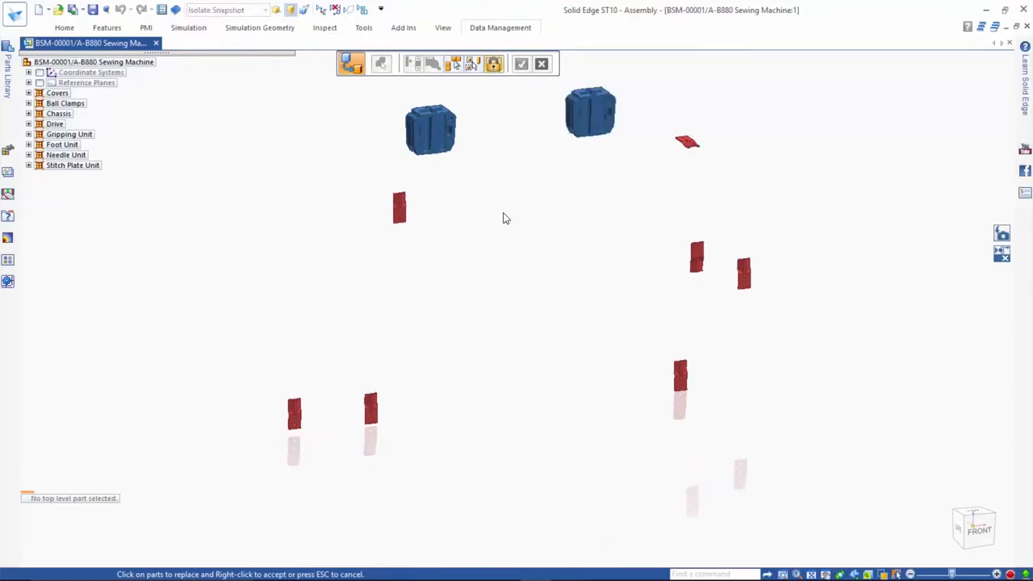
- Fence-select all the red clamping claws in the front view and replace them with their latest released revision
click(982, 540)
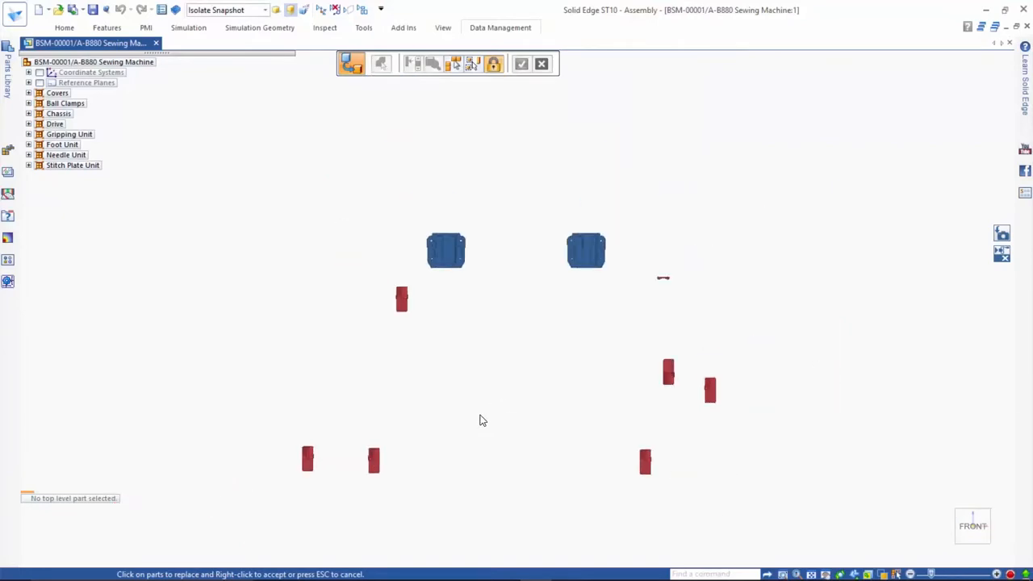
drag(271, 507, 769, 268)
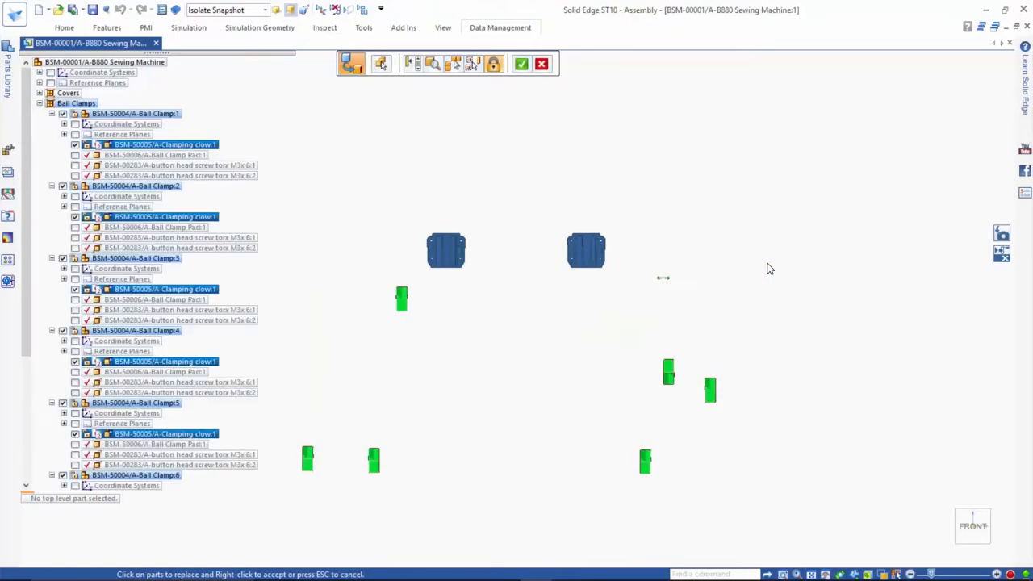
middle_drag(576, 334, 588, 376)
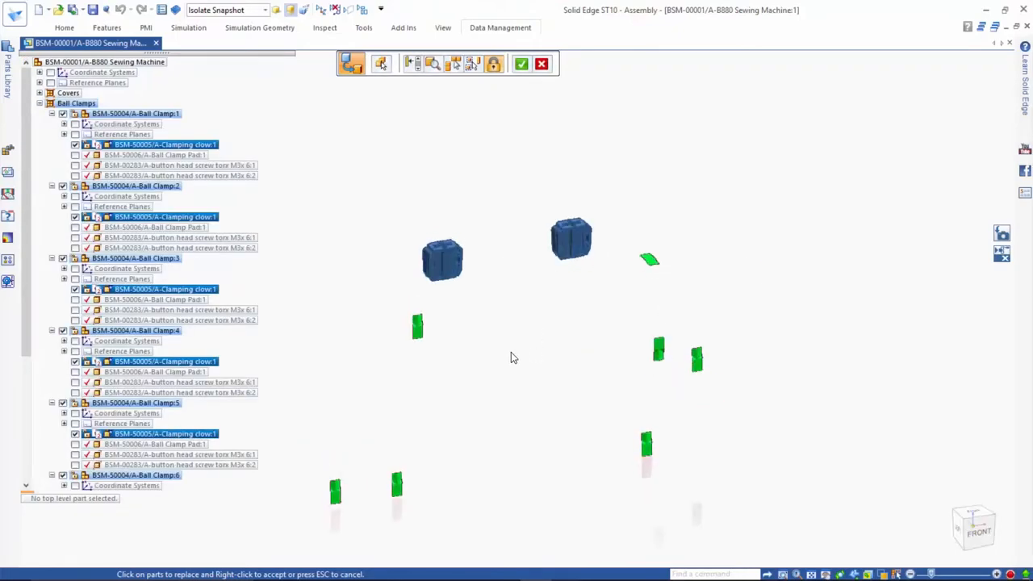
right_click(430, 358)
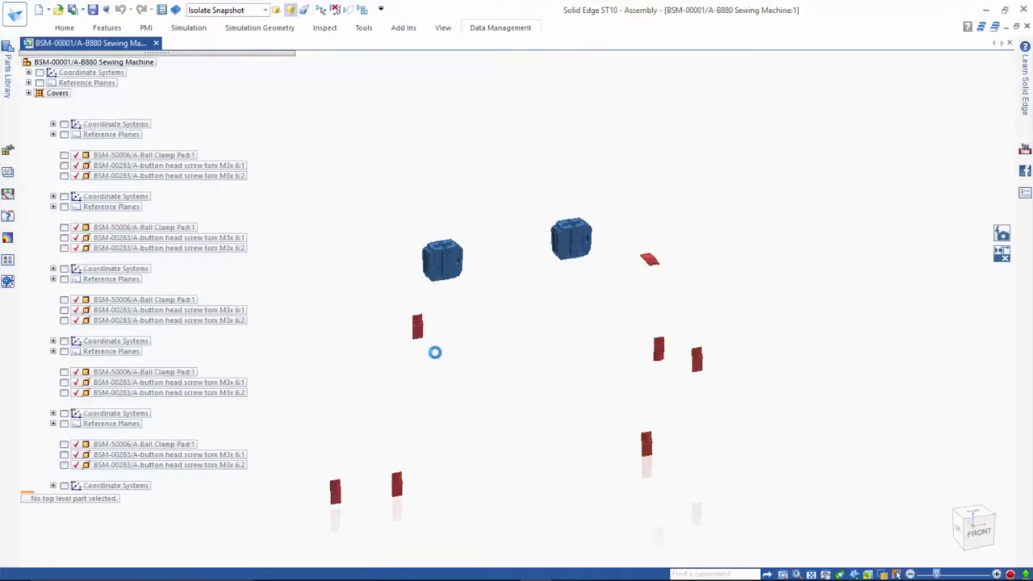
- Create revision B of the BSM-50004 Ball Clamp assembly and its drawing in C:\Bernina B880\Work in Progress\Working
scroll(431, 358, up, 5)
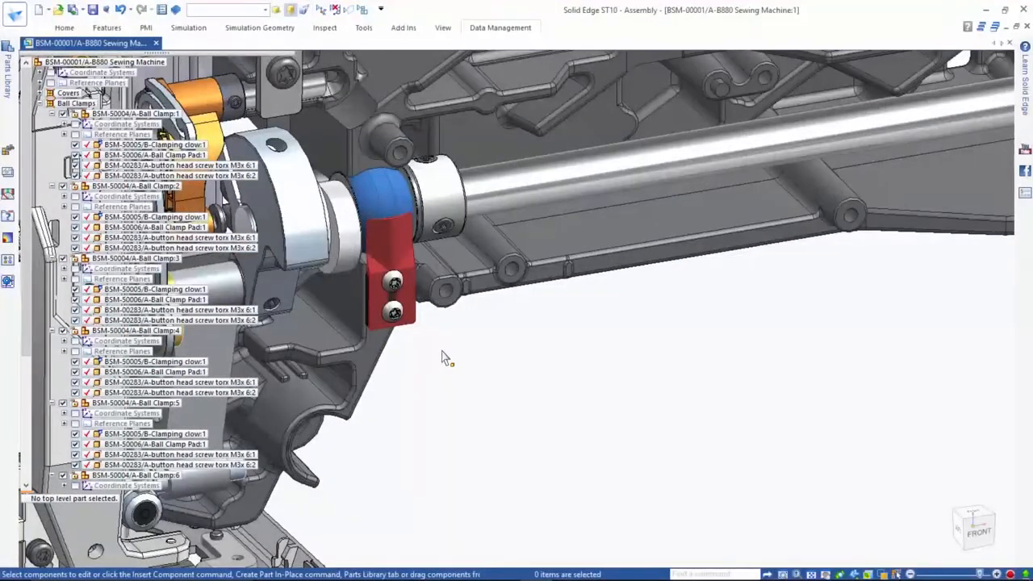
shift+middle_drag(444, 358, 596, 352)
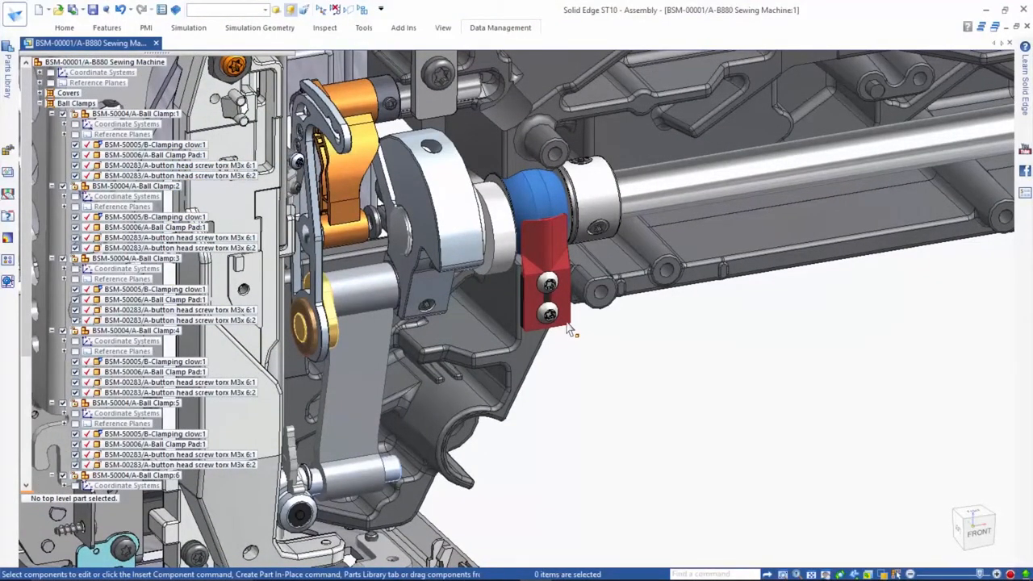
click(567, 329)
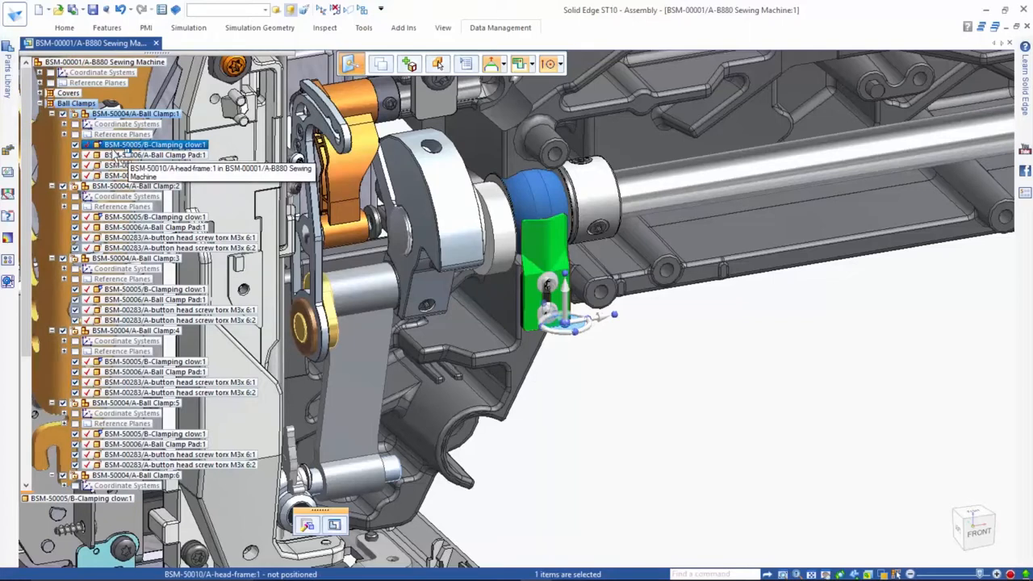
click(636, 386)
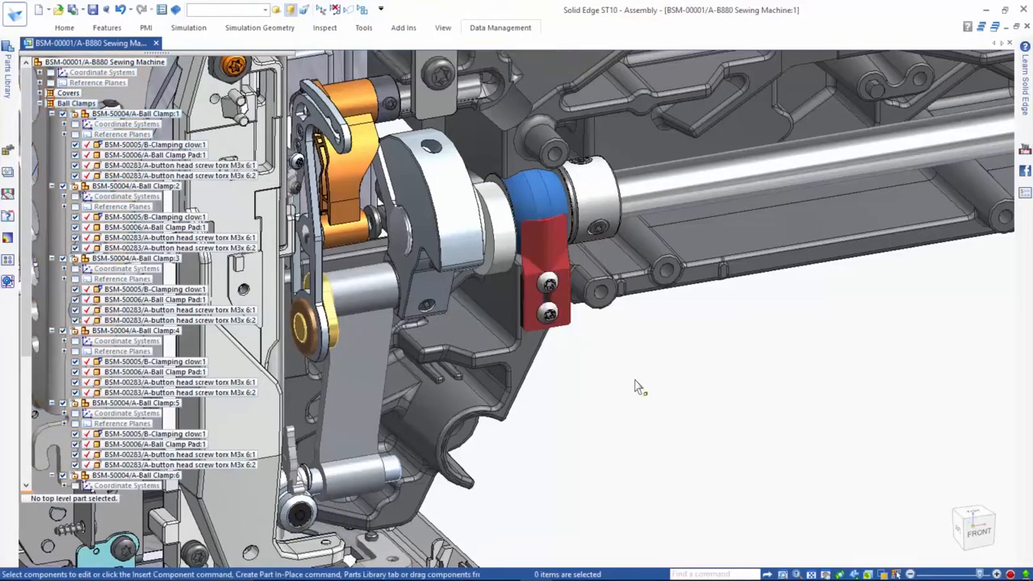
right_click(569, 330)
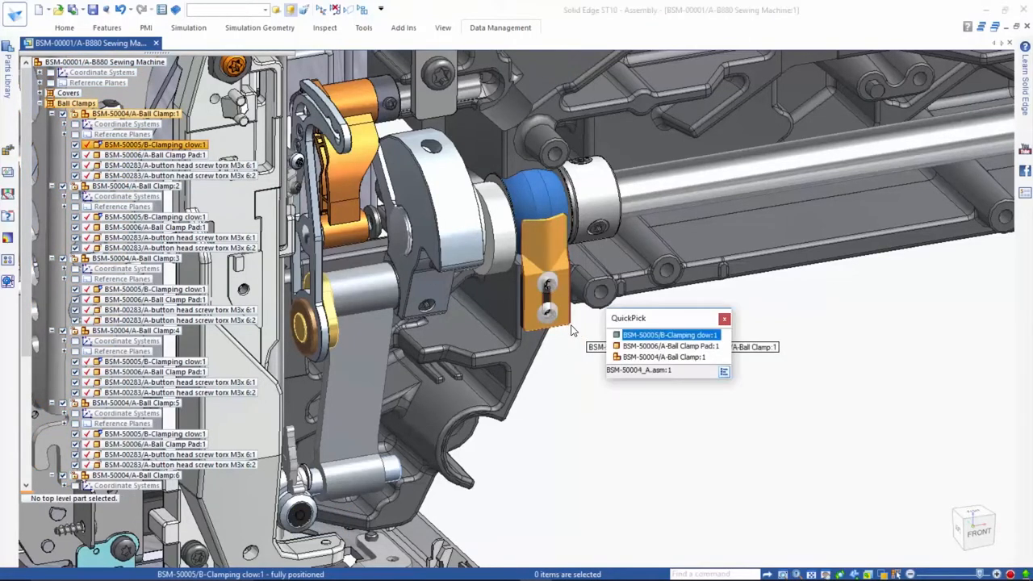
click(662, 357)
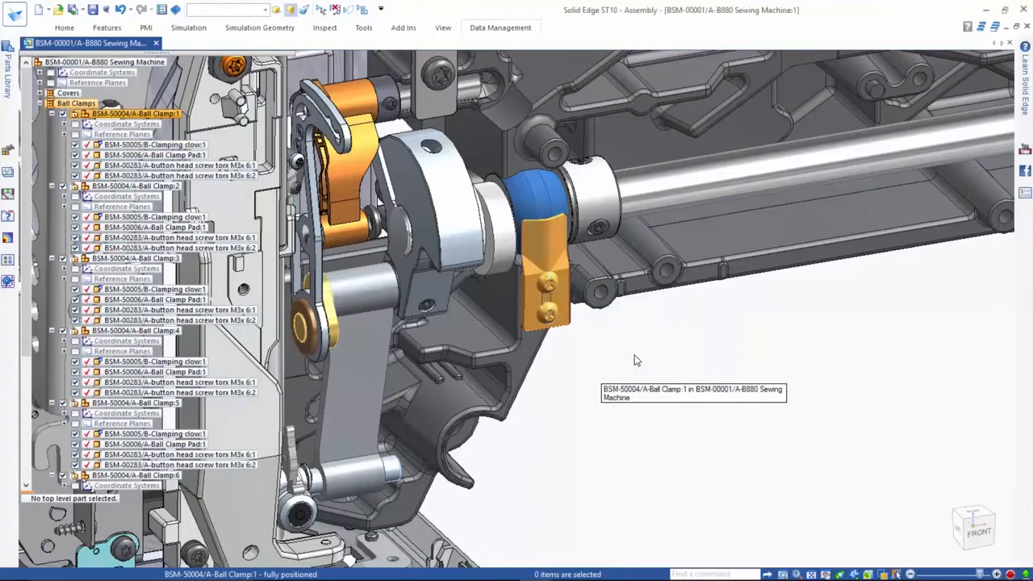
click(498, 29)
click(192, 61)
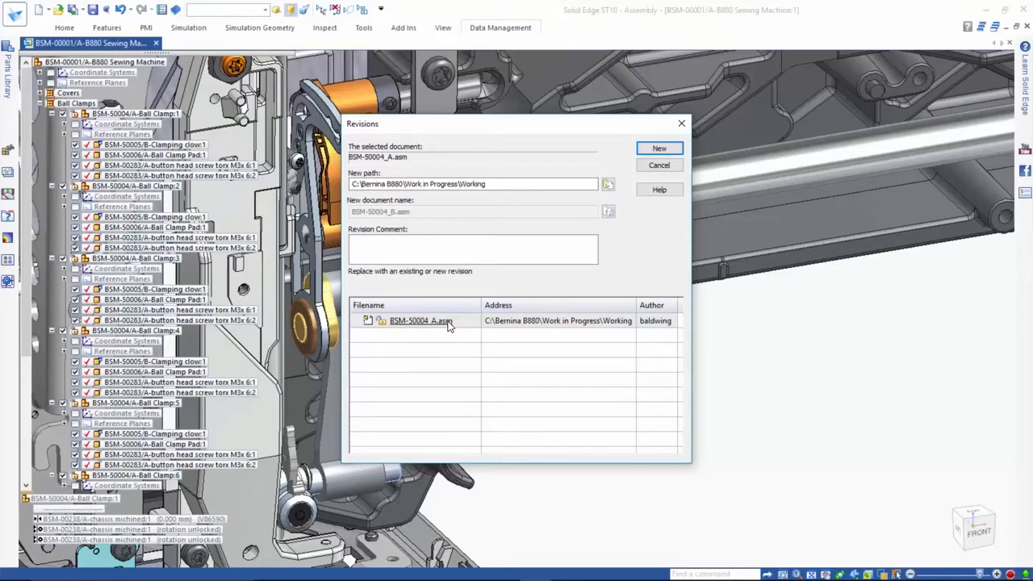
click(654, 149)
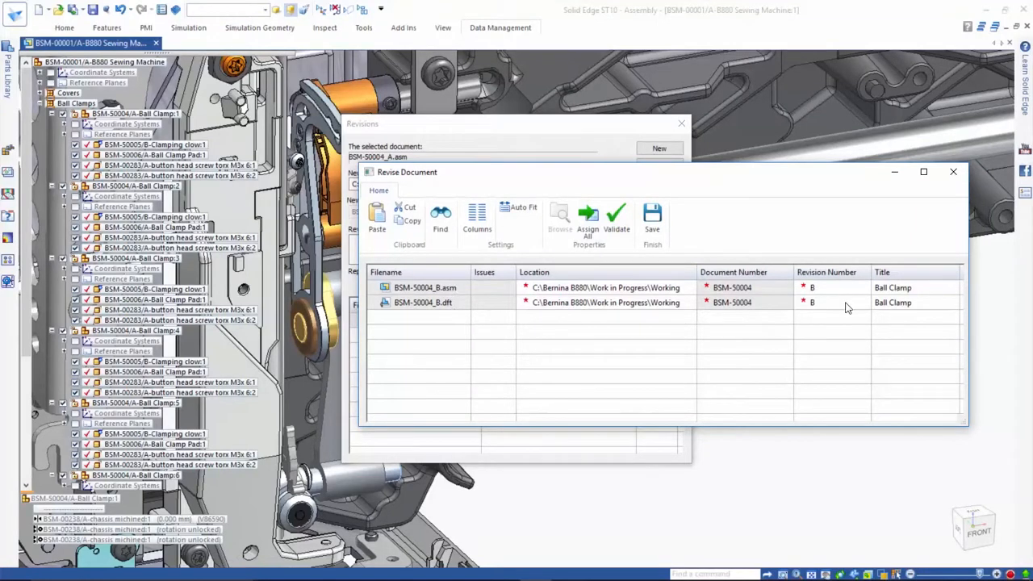
click(651, 219)
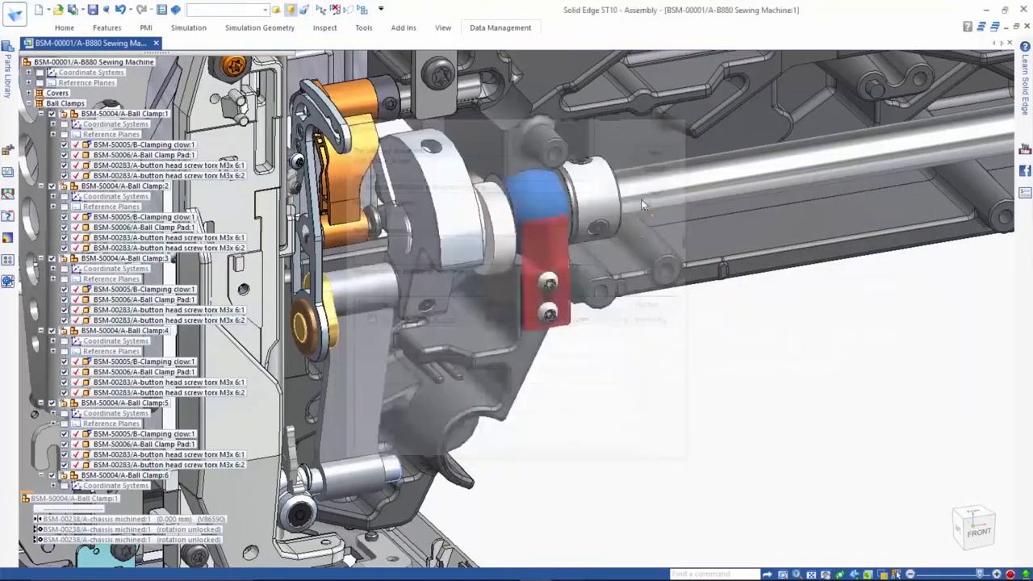
click(719, 399)
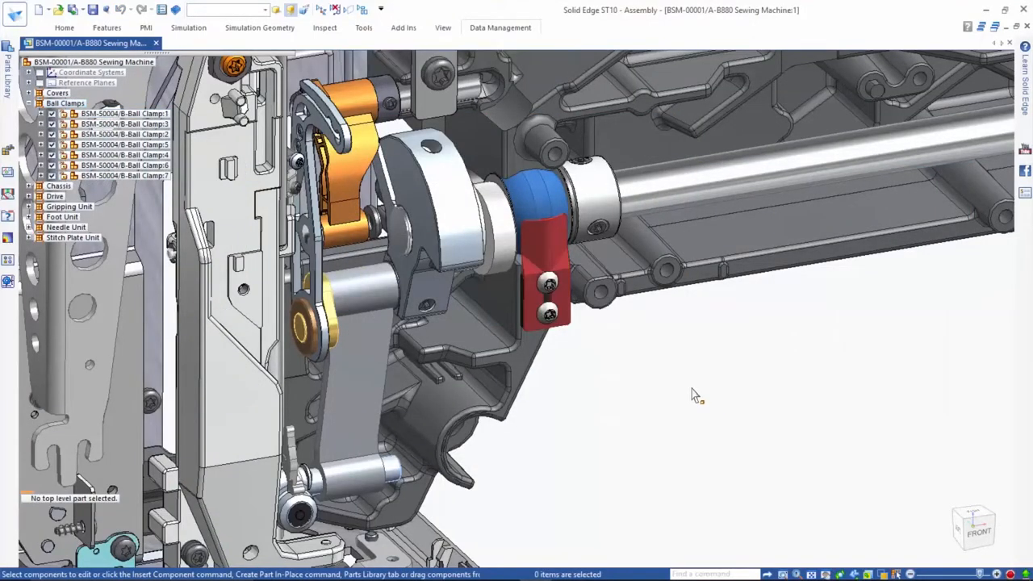
- Open the revision list of the blue BSM-00262 guidance part on top of the frame
middle_click(695, 395)
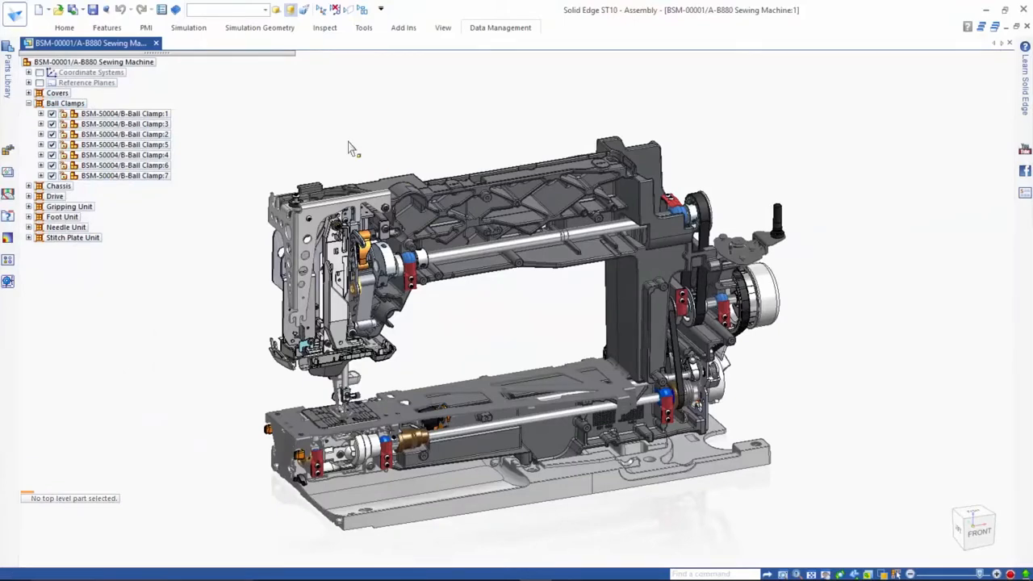
middle_drag(348, 149, 397, 209)
scroll(397, 209, up, 4)
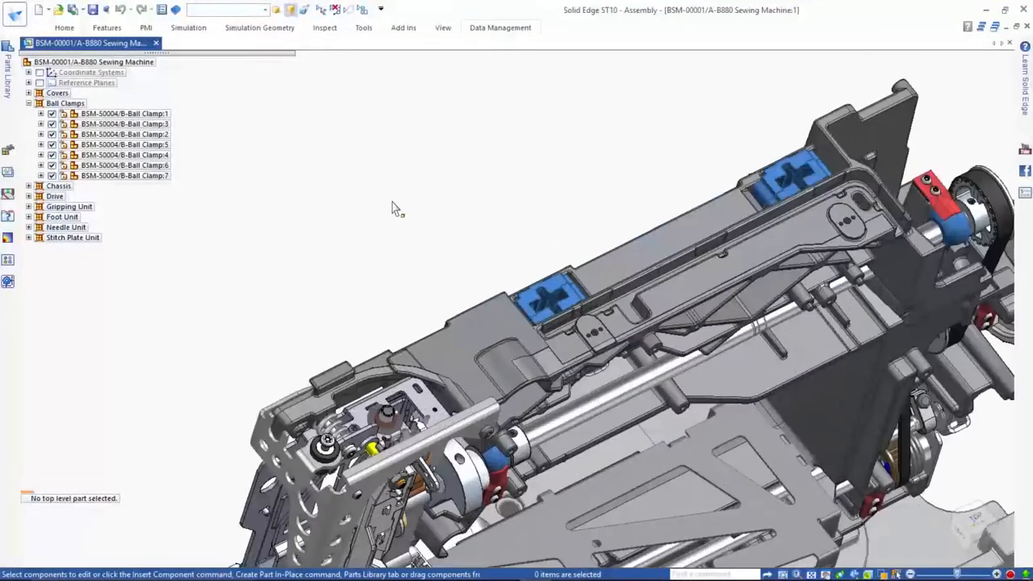
click(551, 281)
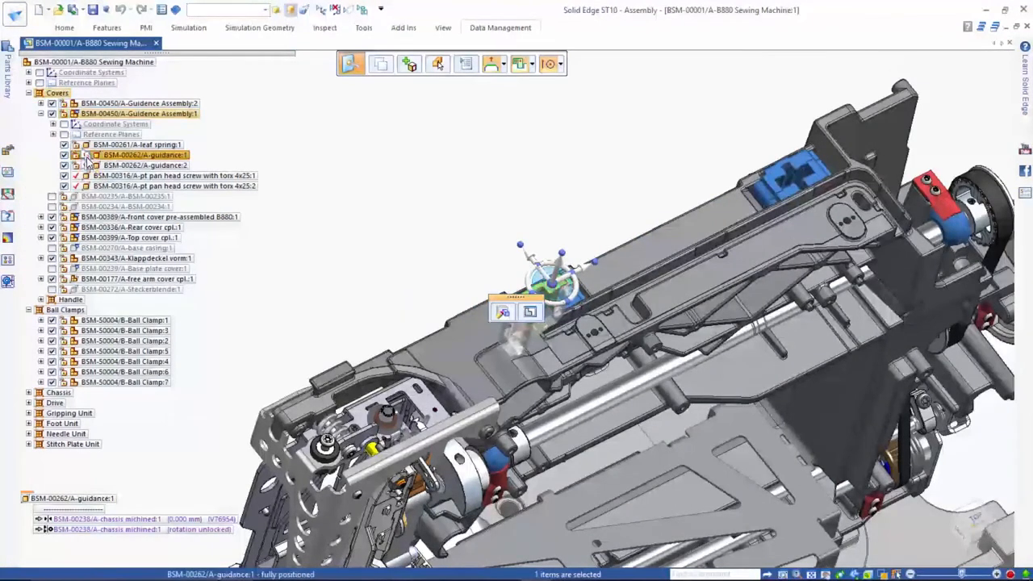
mouse_move(88, 162)
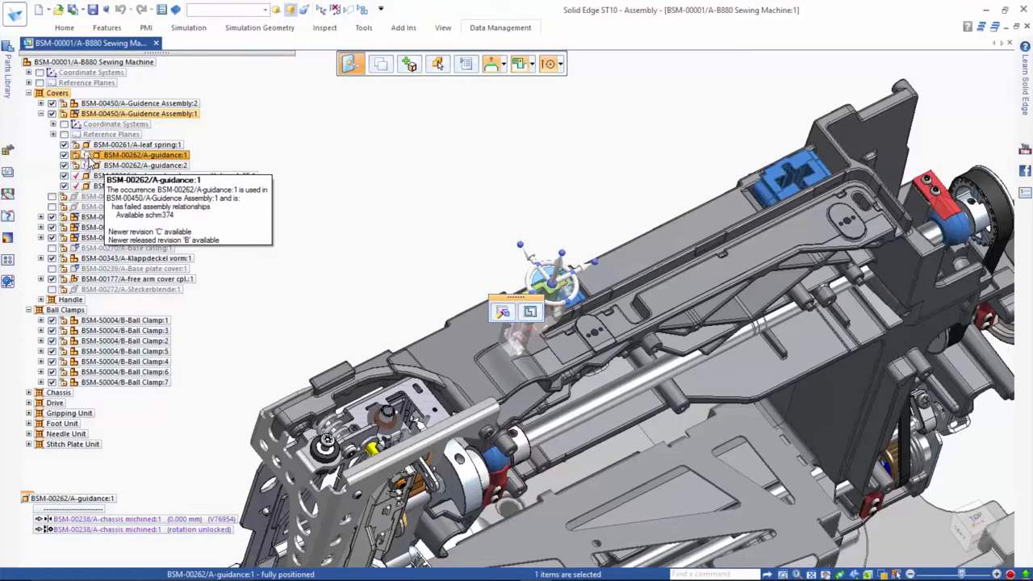
click(148, 163)
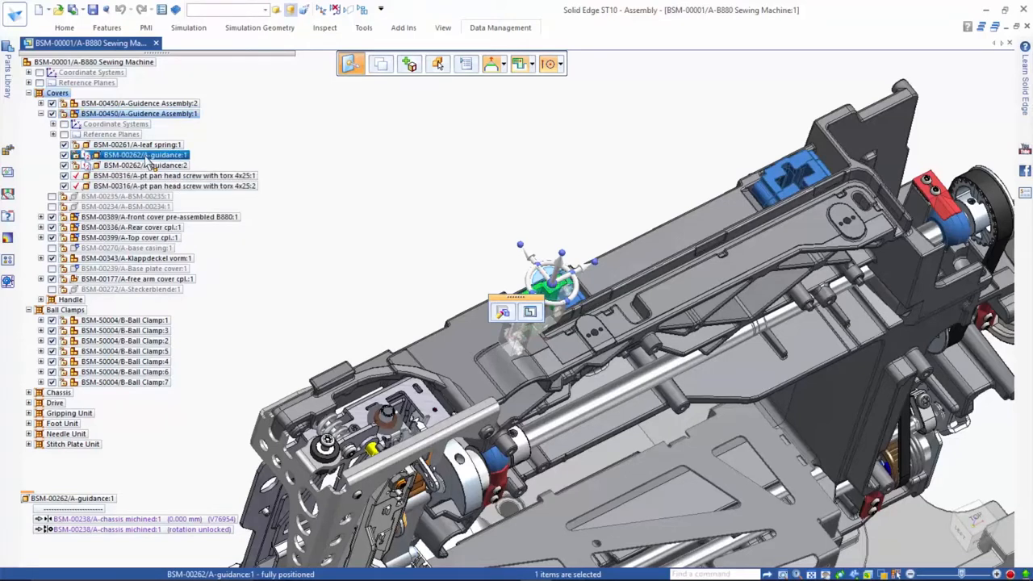
click(485, 29)
click(194, 58)
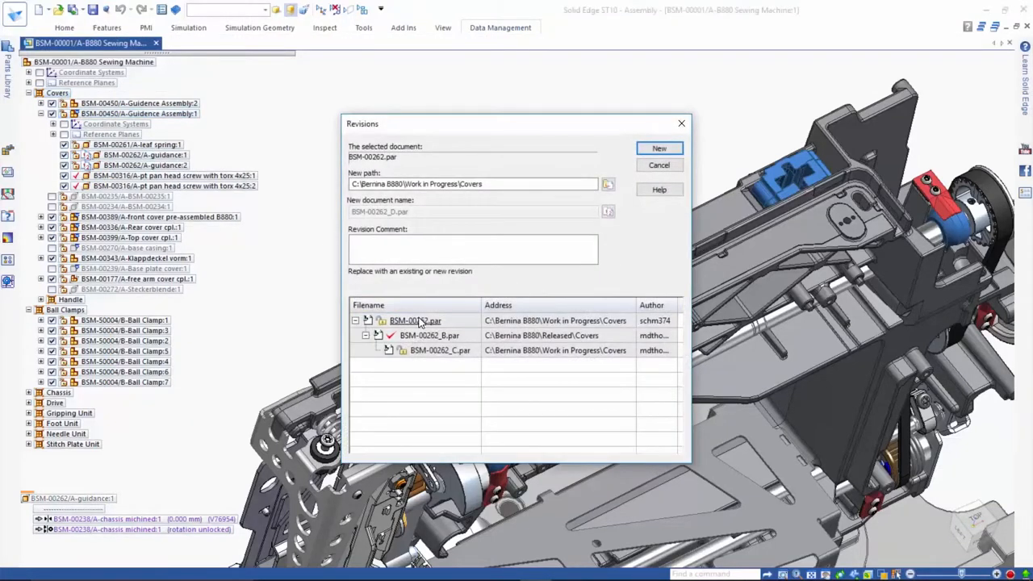
- Preview the original, B and C revisions of the guidance part BSM-00262
right_click(419, 323)
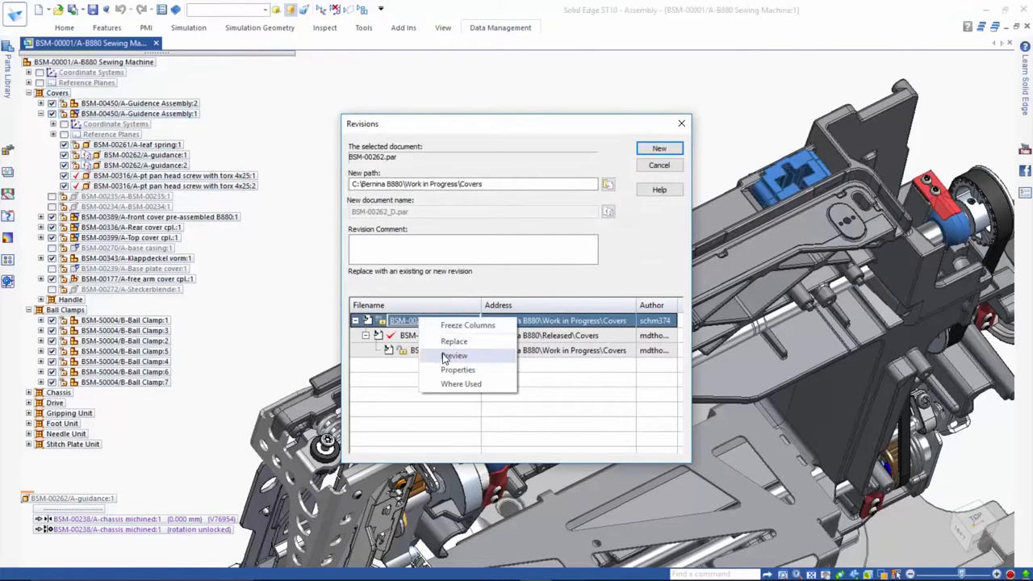
click(454, 356)
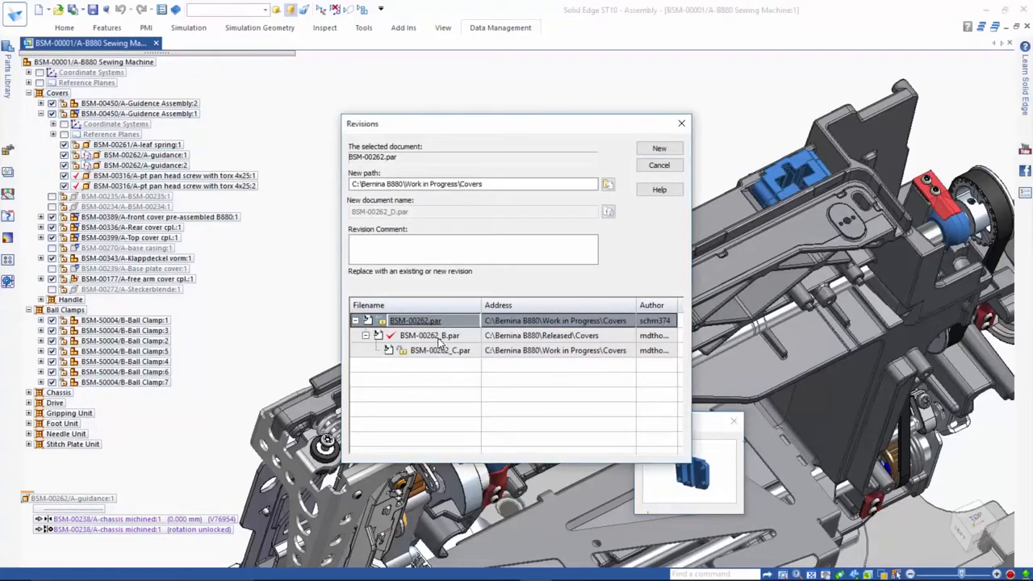
click(436, 336)
click(440, 353)
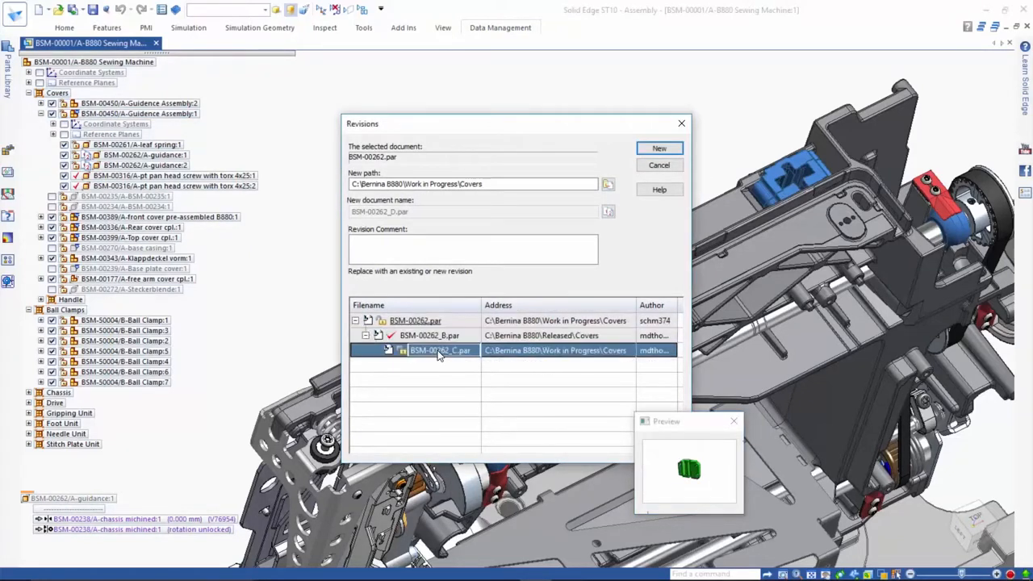
- Replace all occurrences of the guidance part in the entire assembly with revision BSM-00262_B.par
click(440, 339)
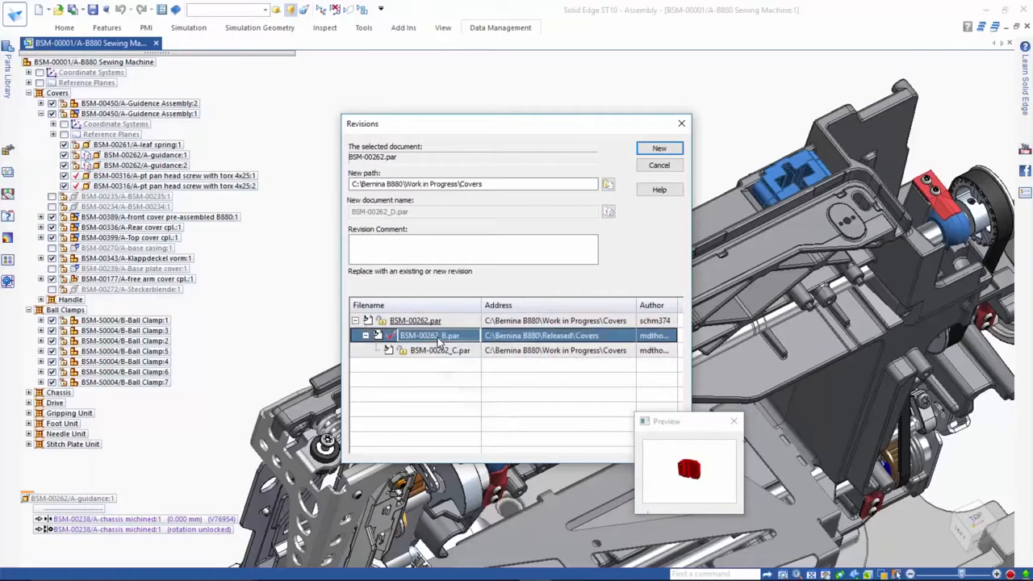
right_click(440, 341)
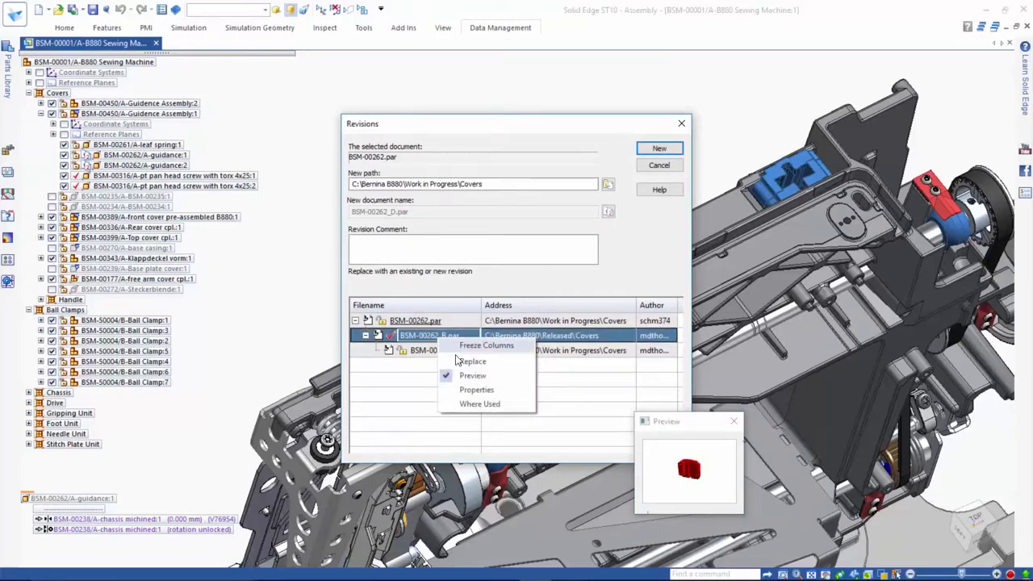
click(458, 361)
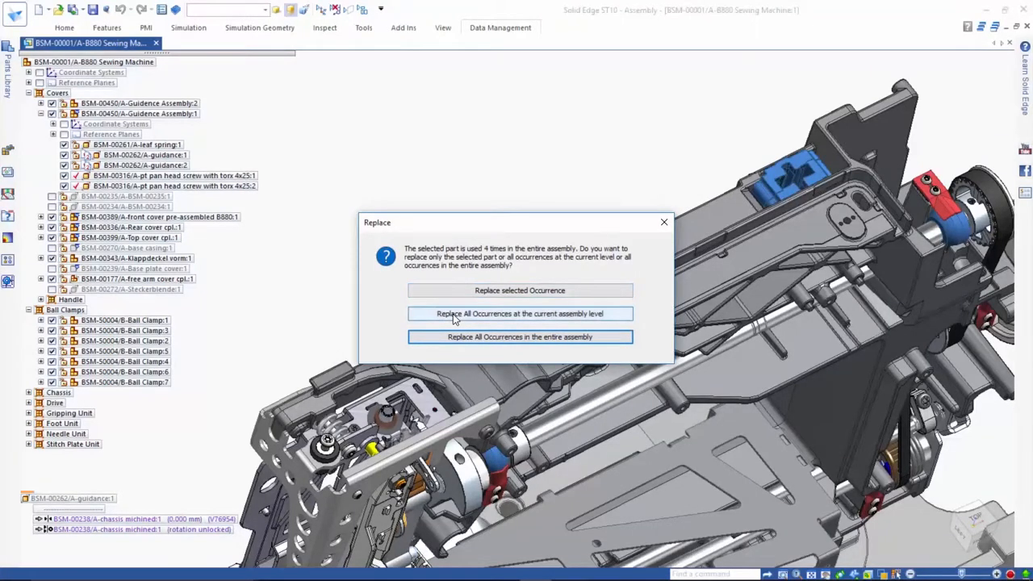
click(444, 339)
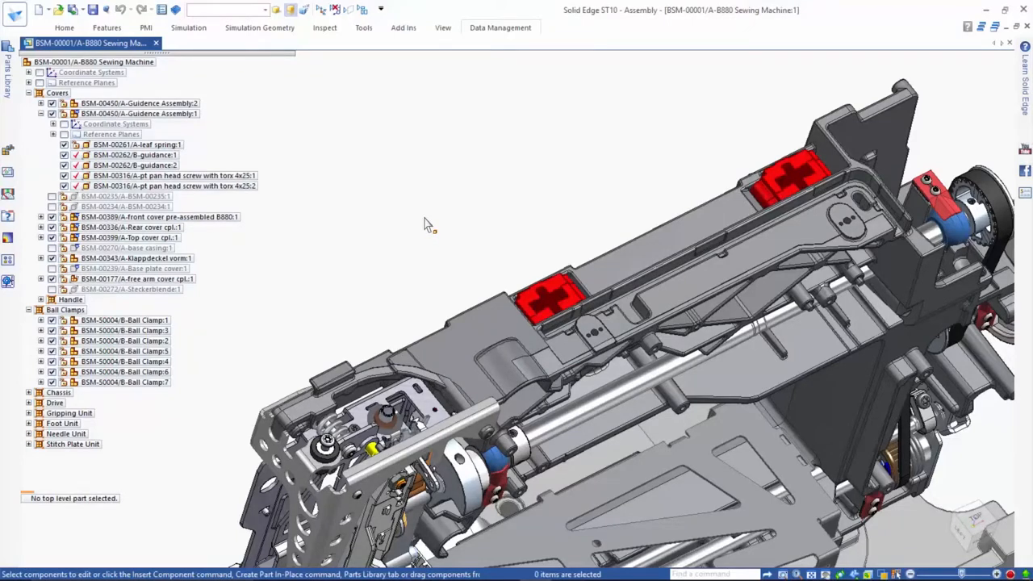
scroll(426, 224, down, 4)
middle_drag(405, 238, 392, 166)
scroll(307, 260, up, 4)
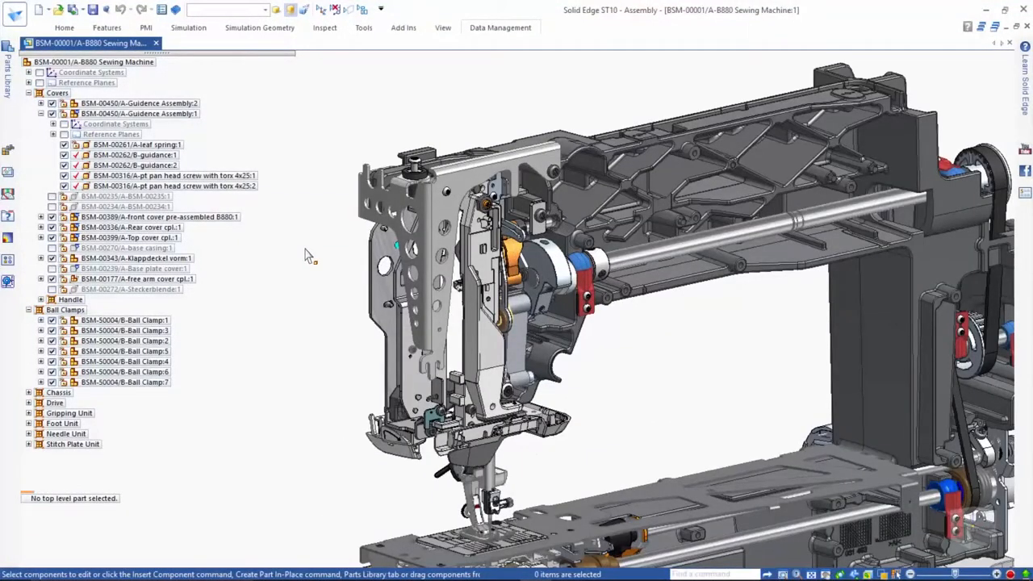
- Replace the BSM-50010 head-frame with a copy, assigning new document numbers to its sheet metal part and drawing, and save both
right_click(364, 218)
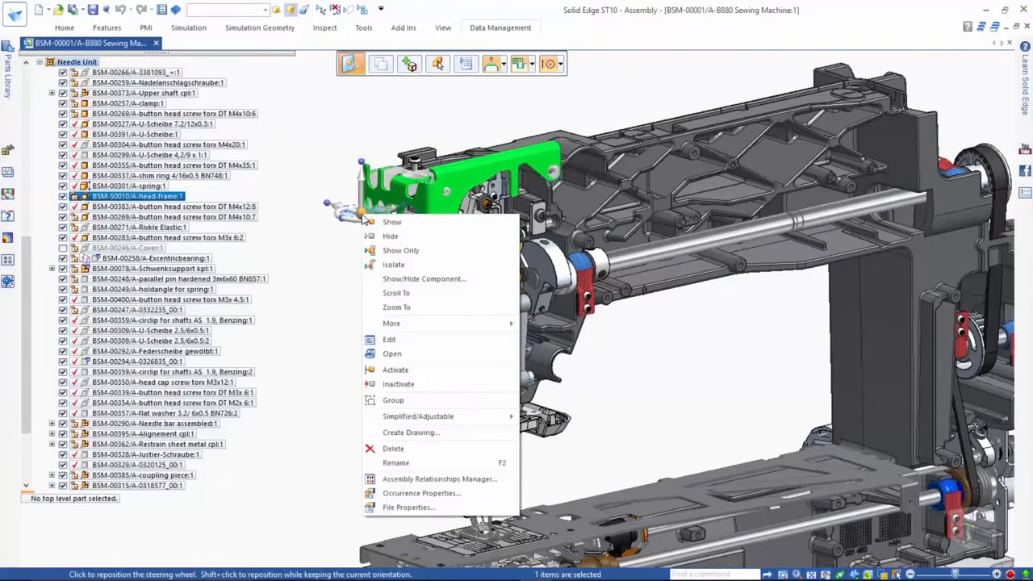
mouse_move(414, 325)
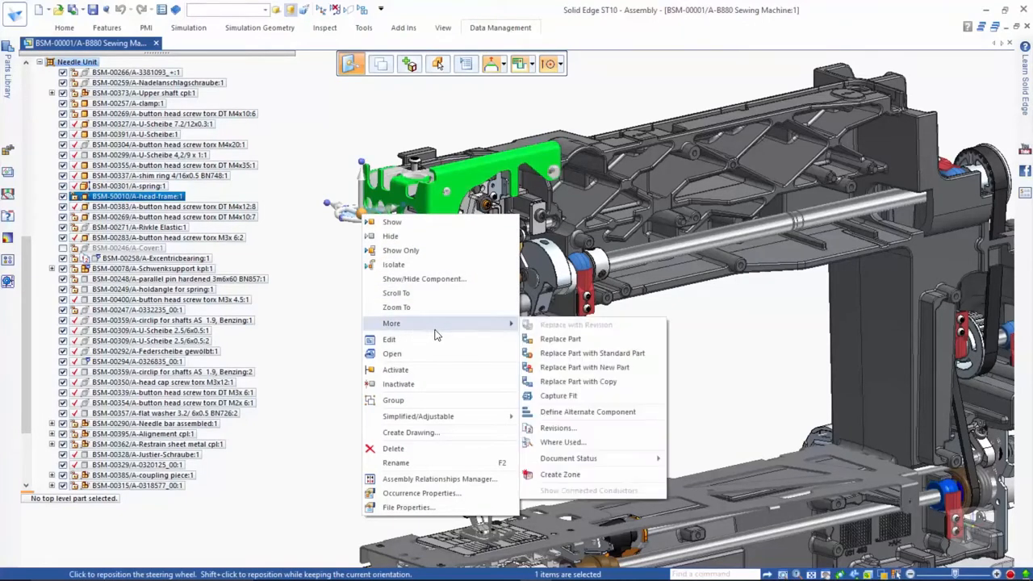
click(627, 382)
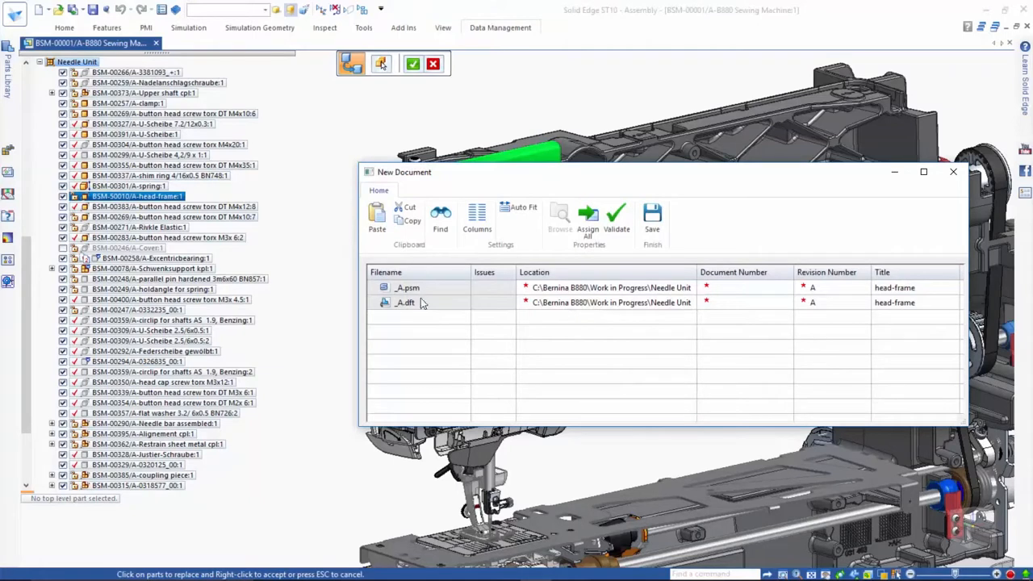
click(591, 228)
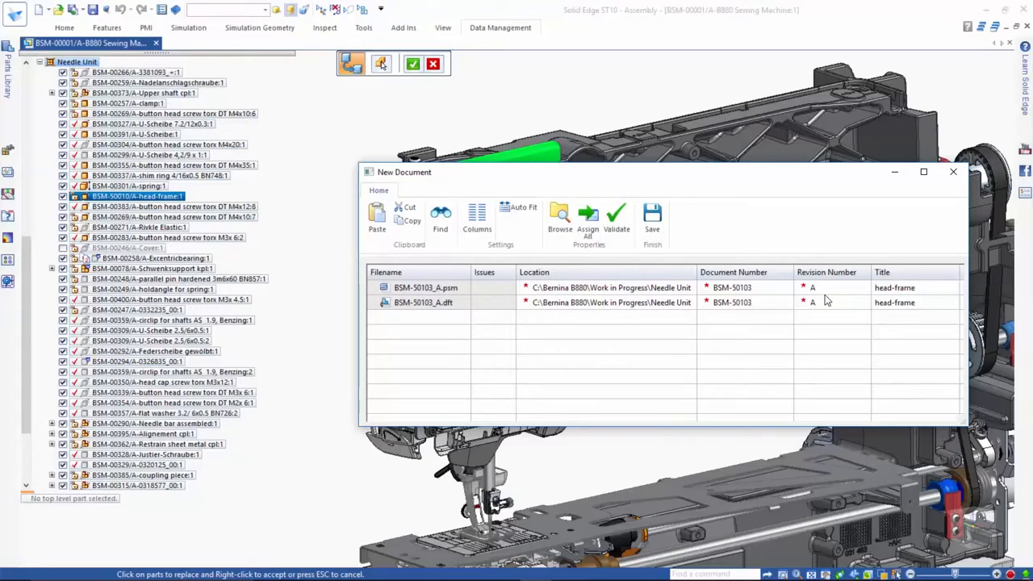
click(652, 230)
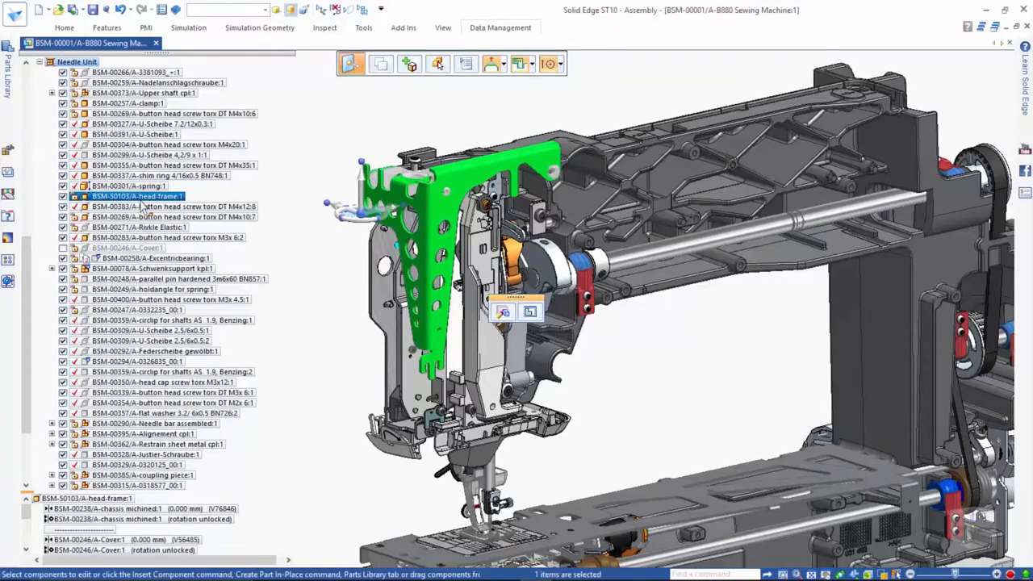
- Open the copied head-frame part and delete the four large round holes down the back face of its vertical leg
right_click(319, 257)
click(347, 390)
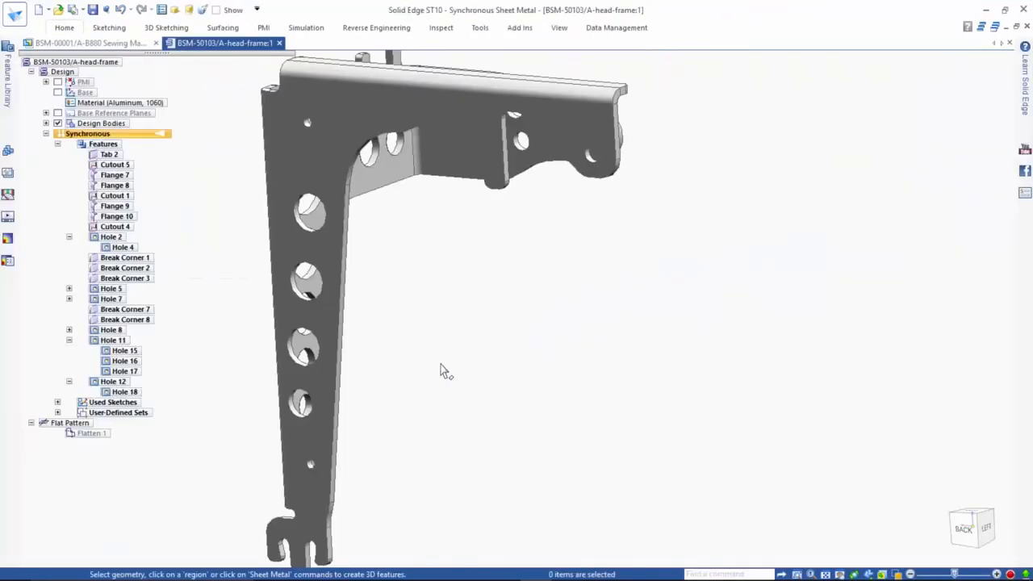
middle_click(443, 365)
middle_click(443, 365)
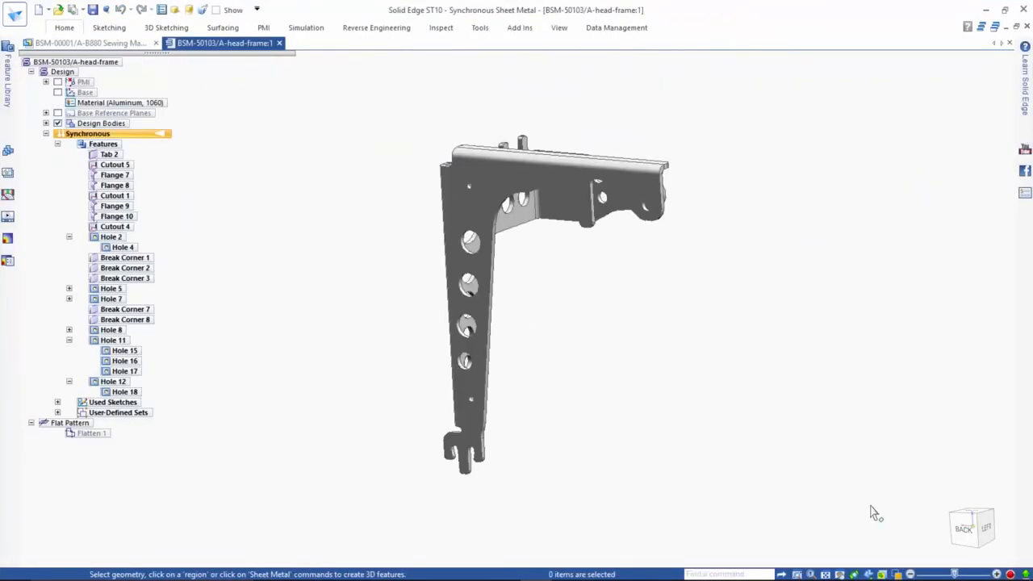
click(968, 535)
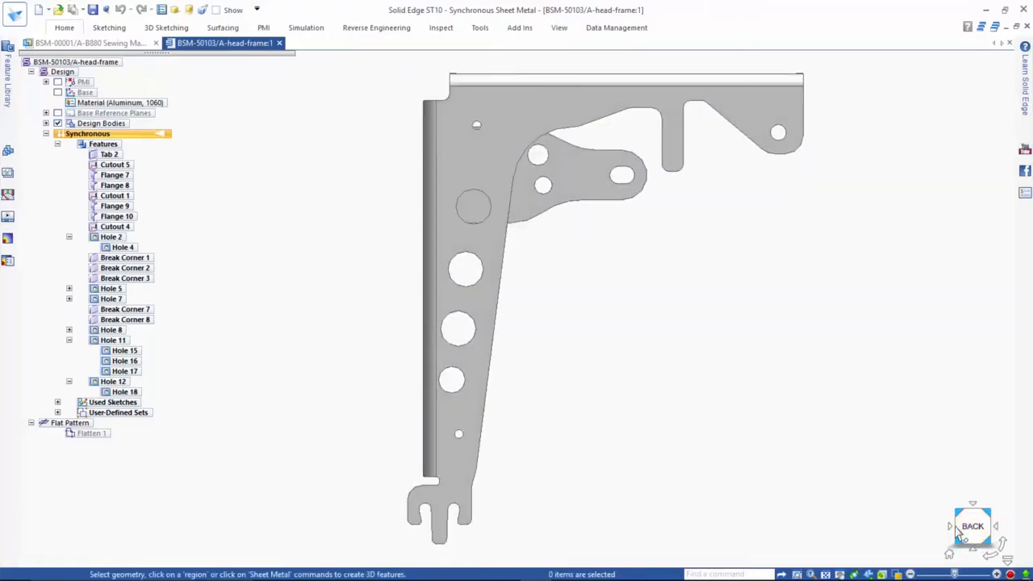
drag(549, 412, 432, 174)
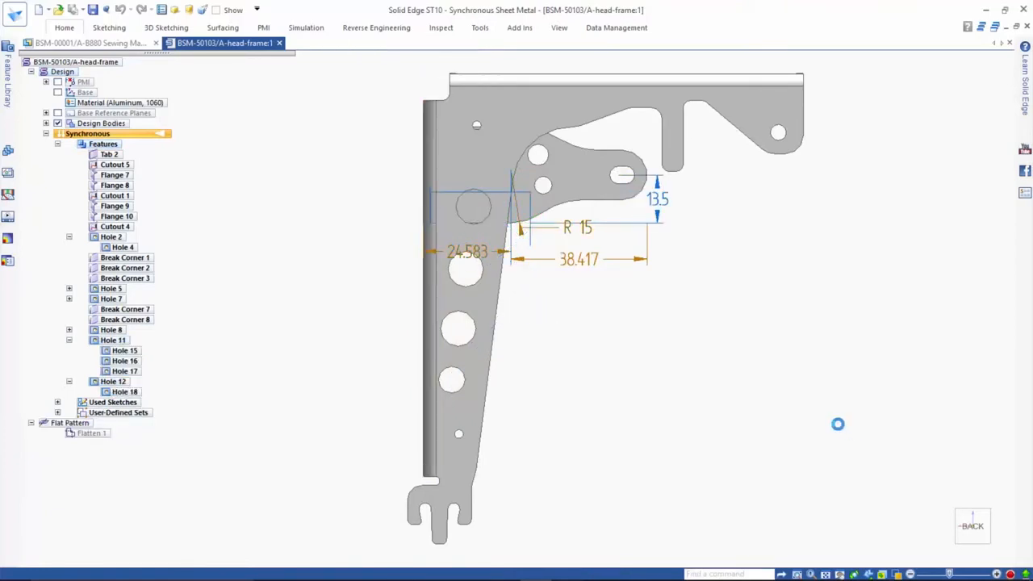
- Make the slanted inner edge face of the head-frame's vertical leg parallel to the perforated side flange
middle_drag(675, 357, 604, 404)
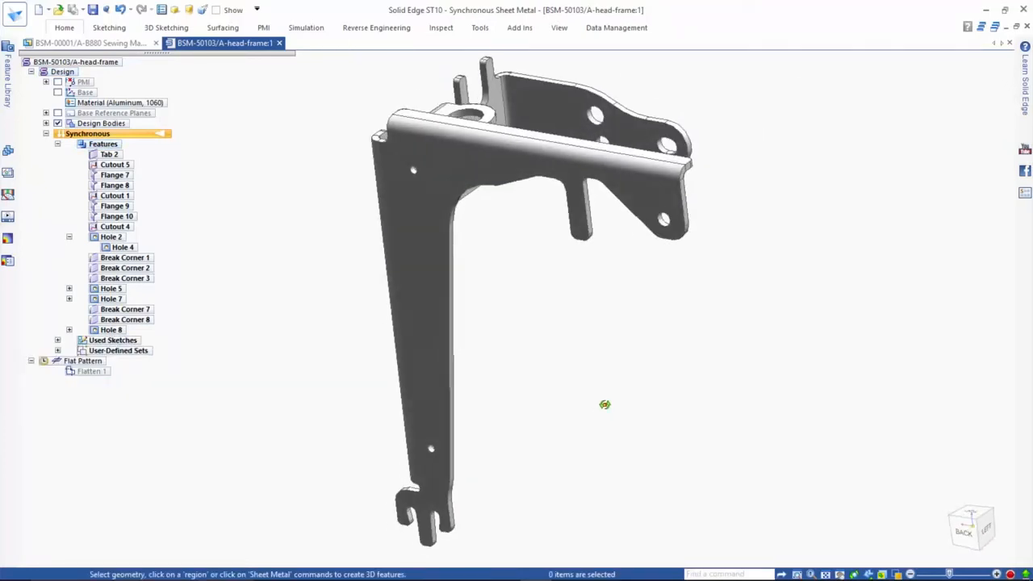
click(440, 368)
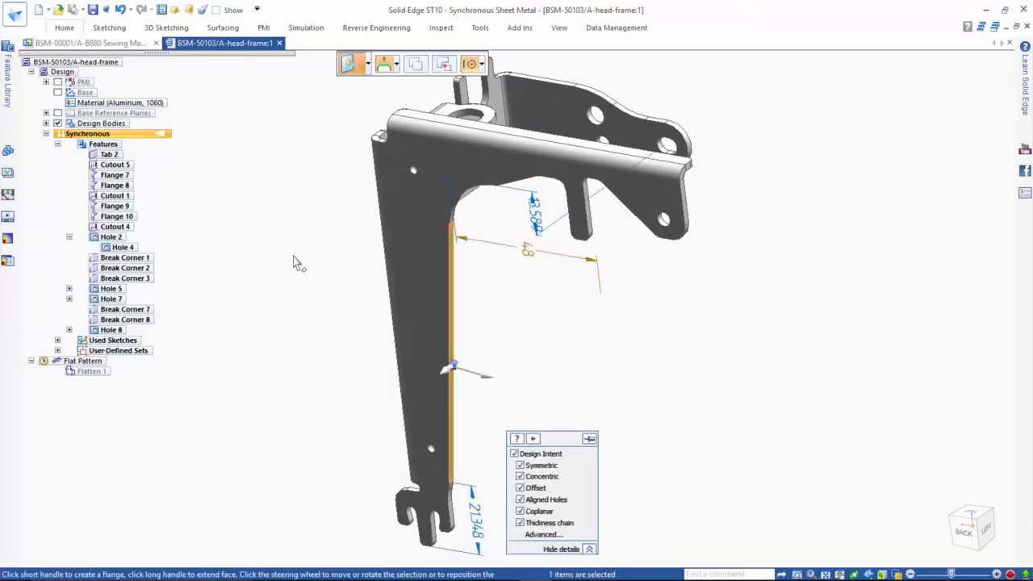
click(73, 30)
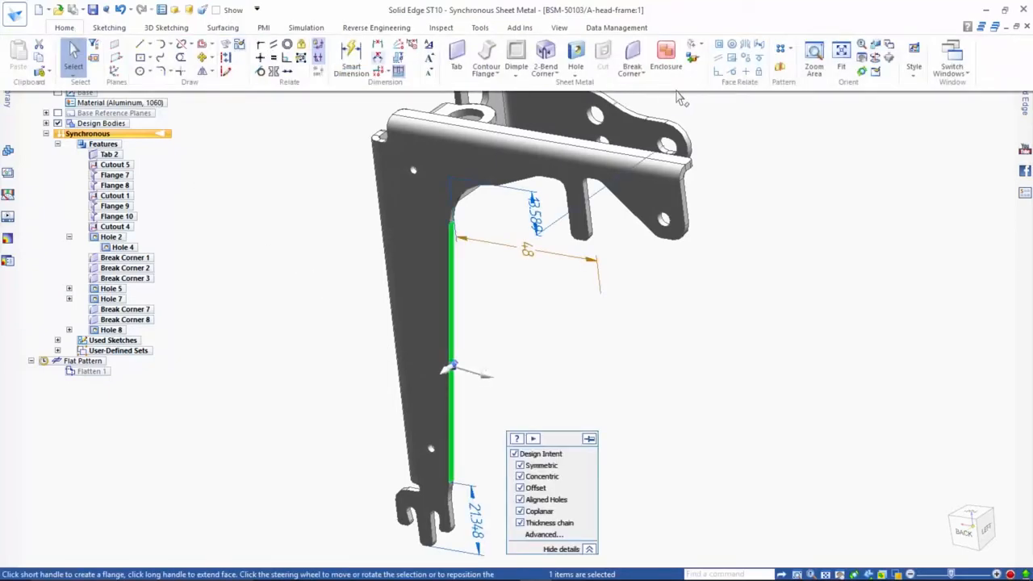
click(718, 61)
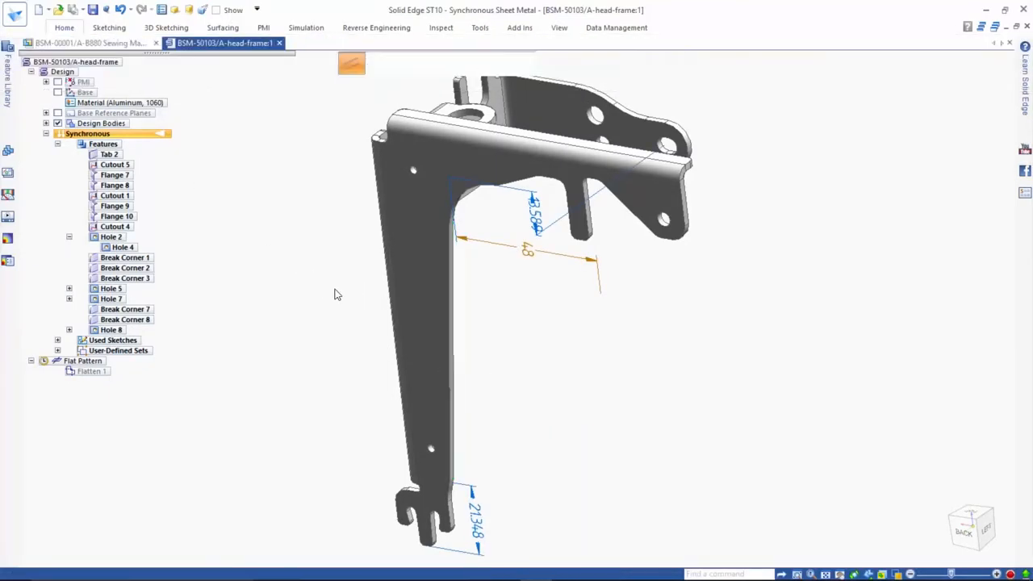
middle_drag(336, 293, 450, 291)
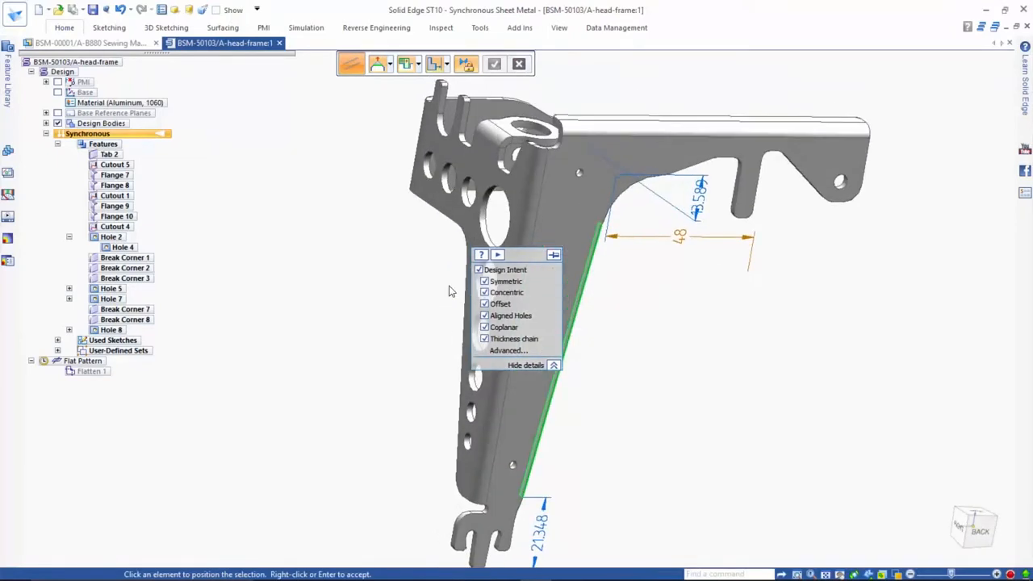
click(462, 220)
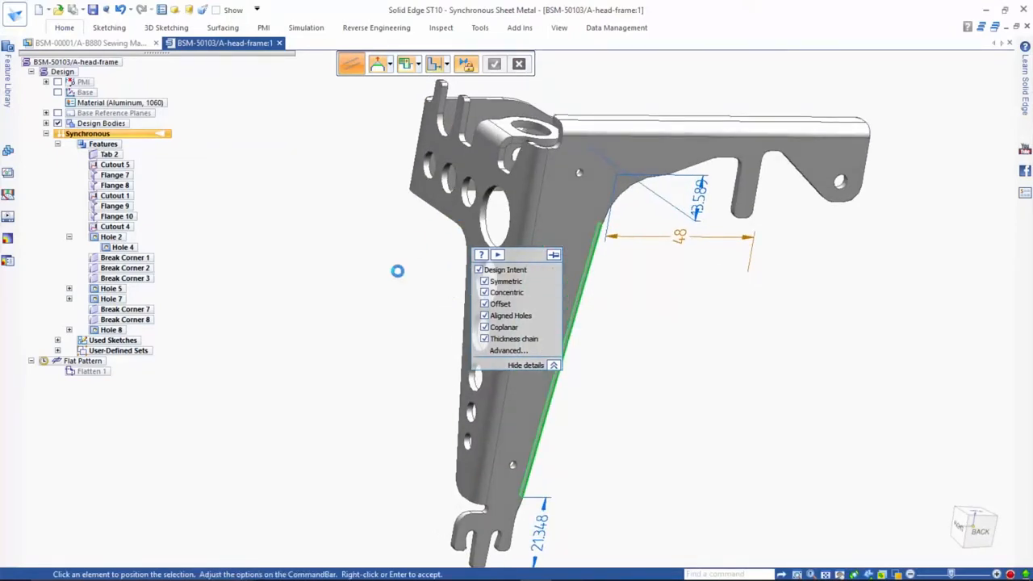
right_click(643, 396)
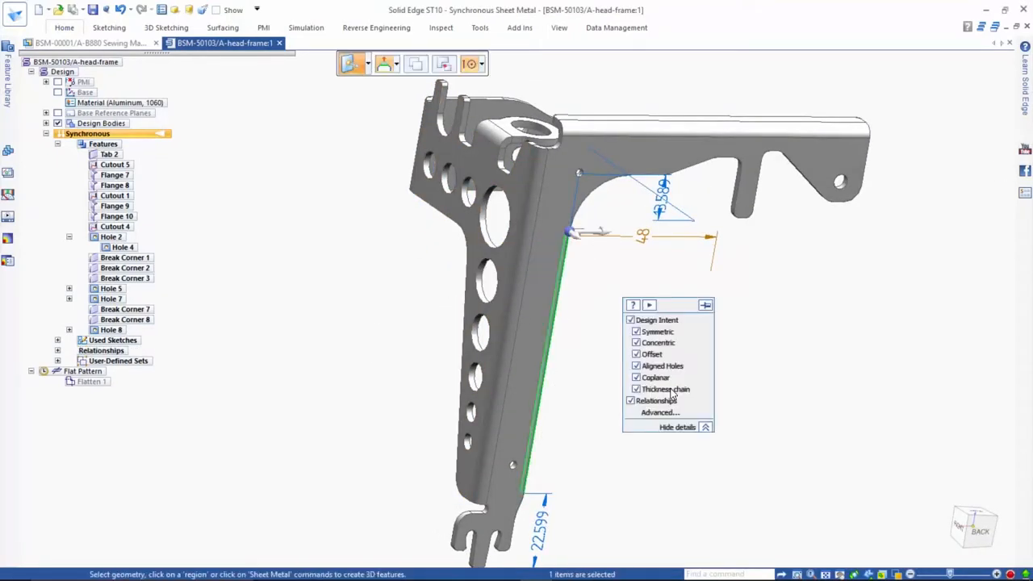
middle_drag(661, 393, 611, 404)
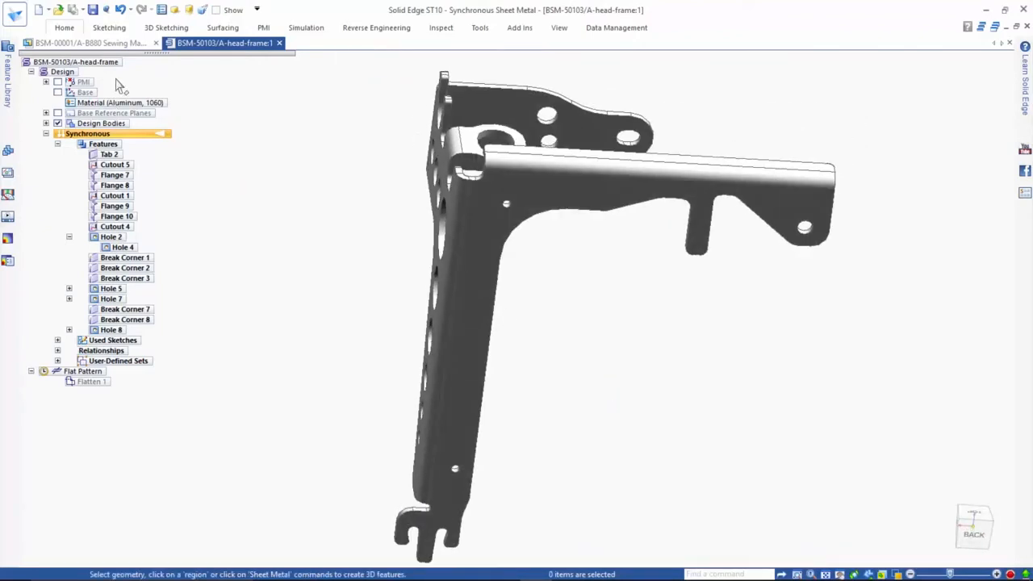
- Return to the sewing machine assembly and open the drawing of the copied head-frame
click(89, 43)
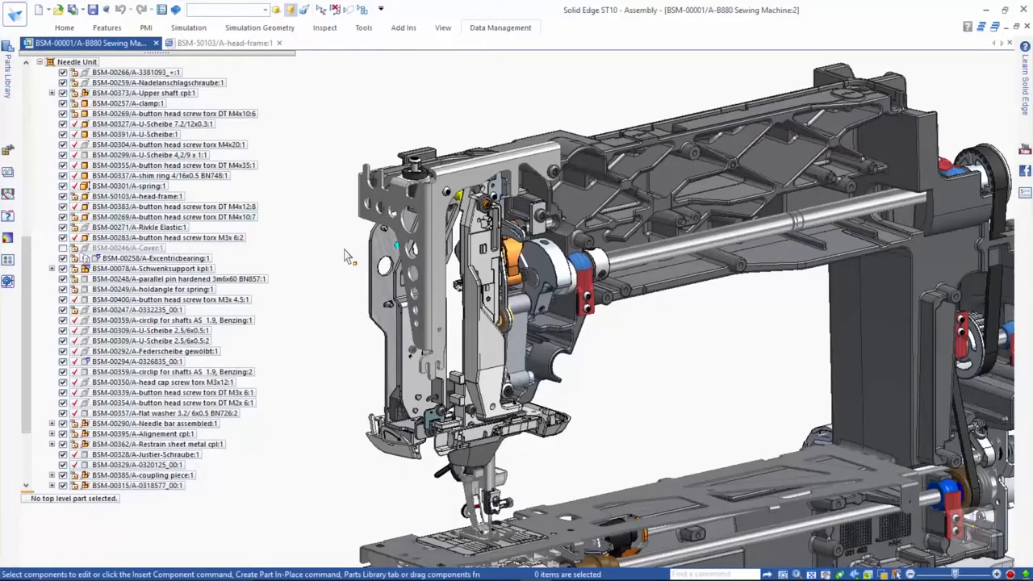
click(360, 223)
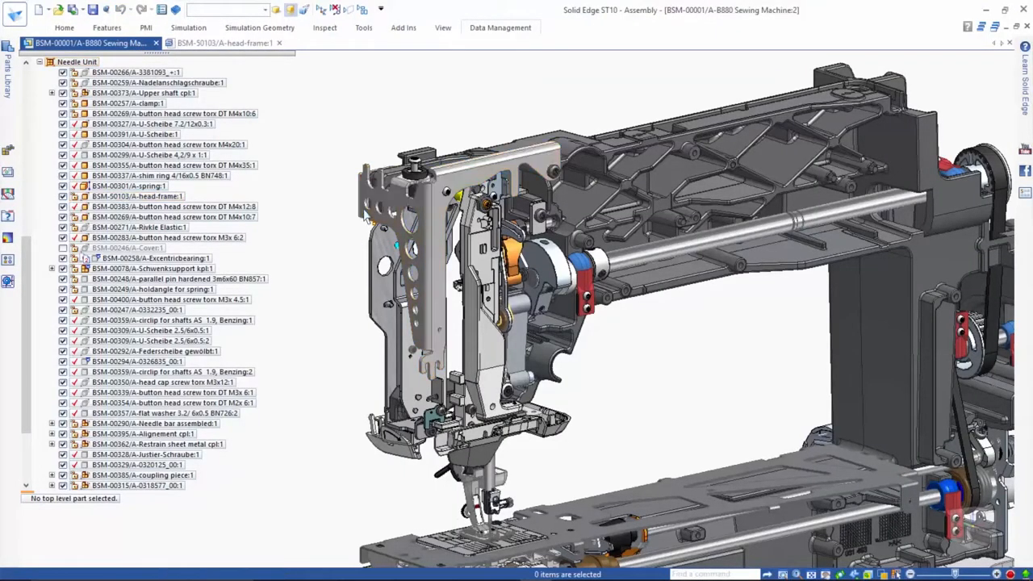
click(502, 28)
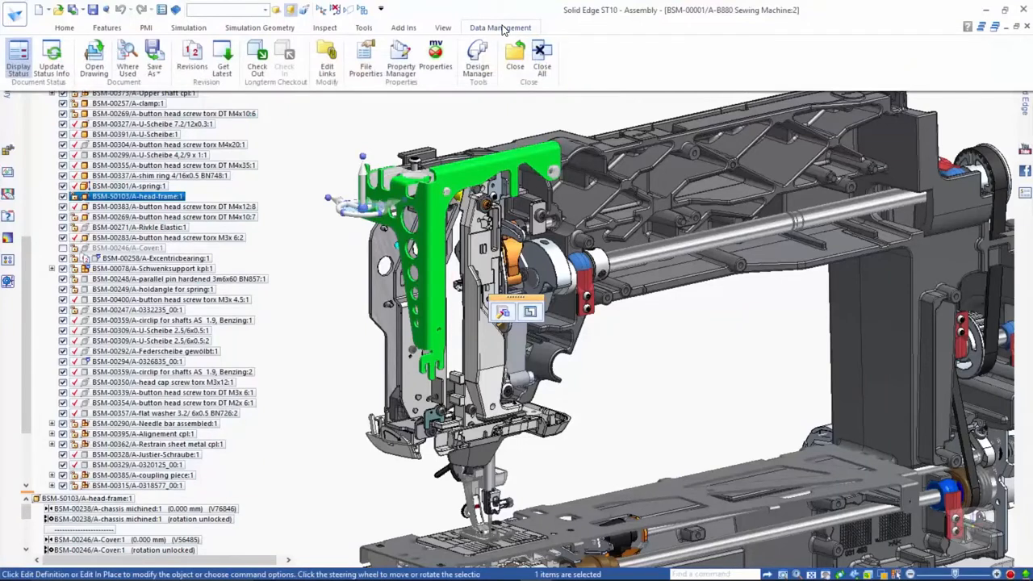
click(94, 64)
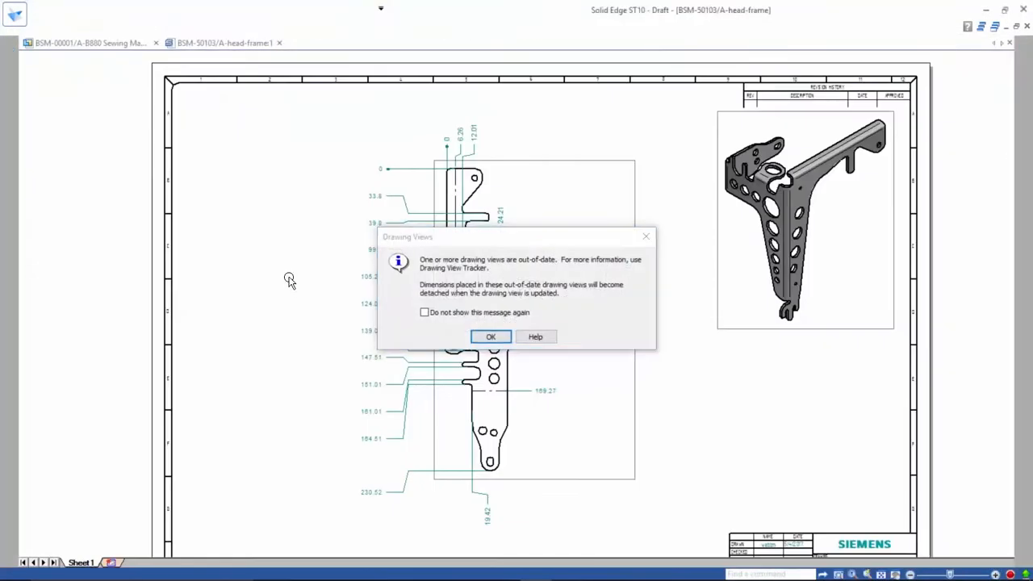
click(485, 339)
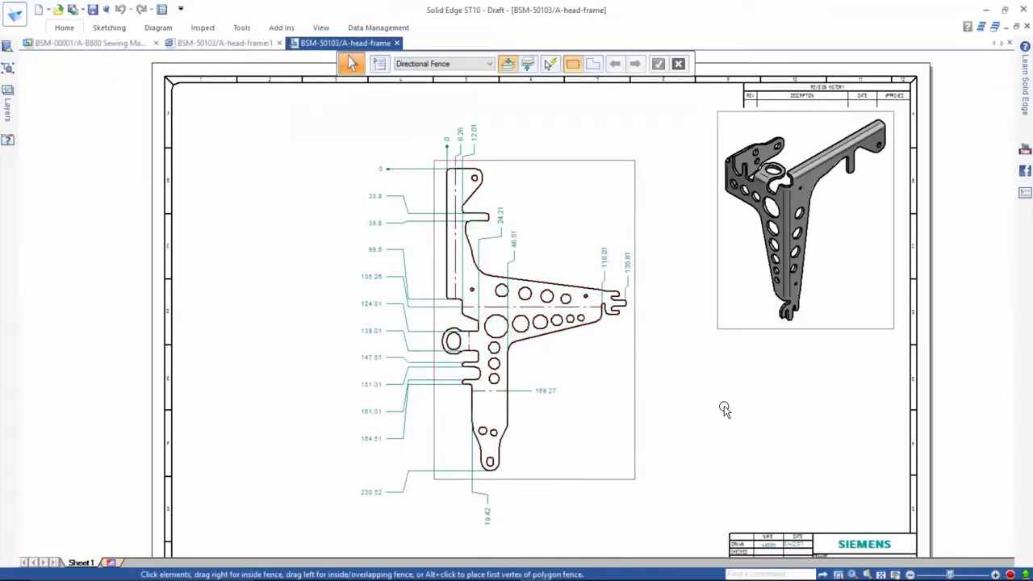
- Update the out-of-date head-frame drawing views, and check the drawing number, title, revision and material in the title block
right_click(723, 403)
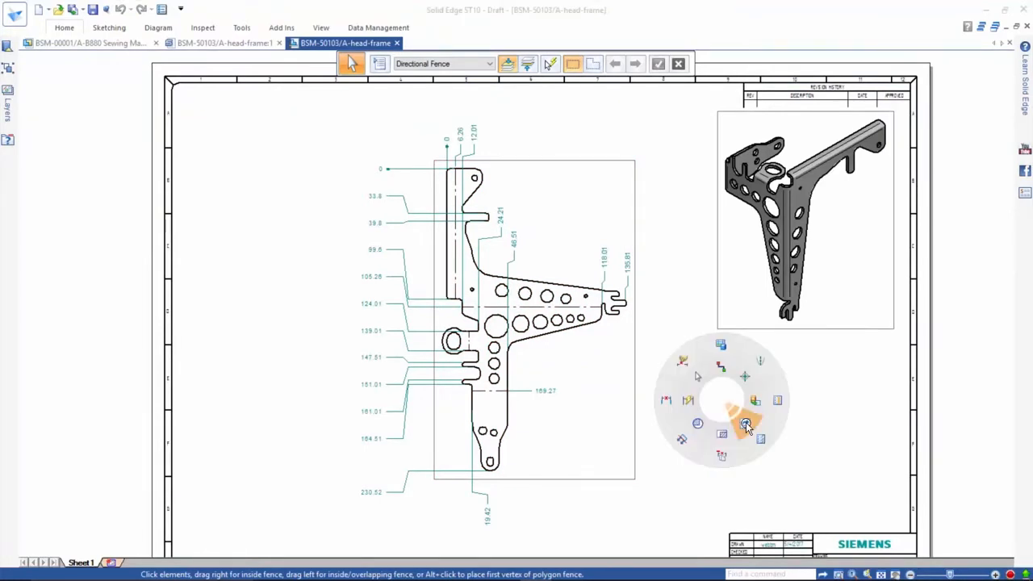
click(742, 418)
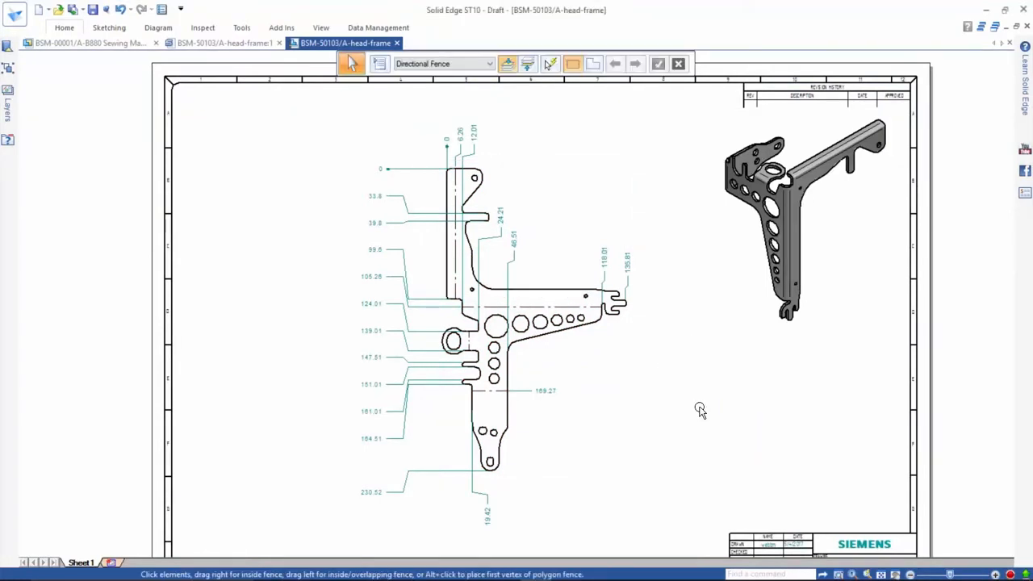
middle_drag(832, 507, 738, 370)
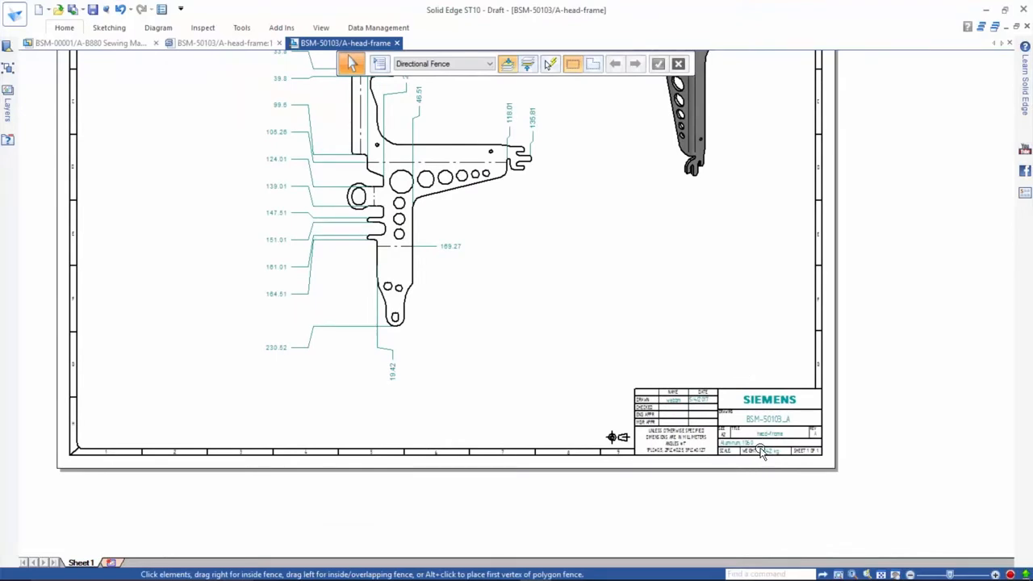
scroll(761, 450, up, 3)
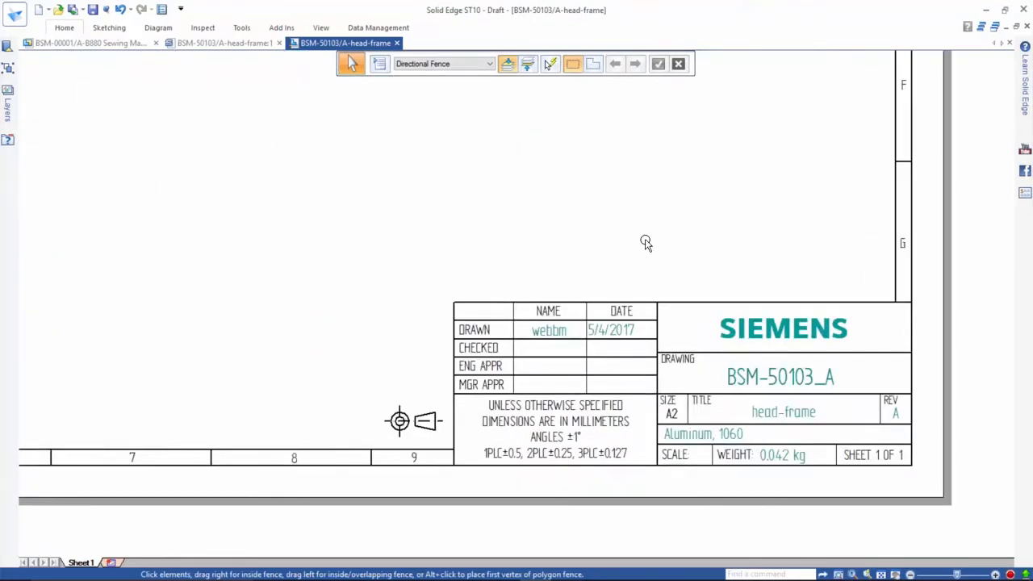
key(ctrl+shift+f)
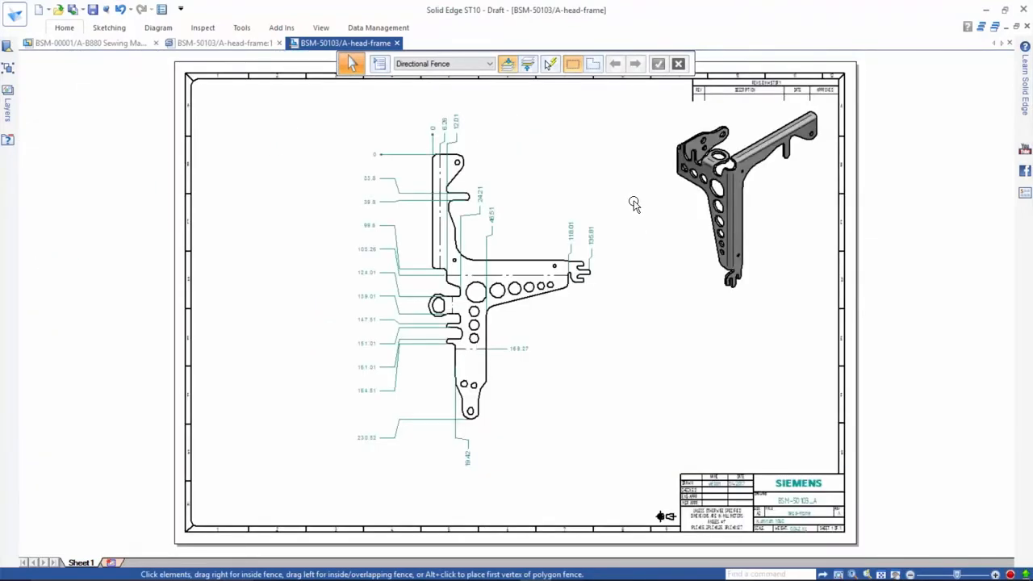
- Open the BSM-00402 Schubgabel vorm. subassembly from the assembly's Stitch Plate Unit and load it into Design Manager
click(89, 43)
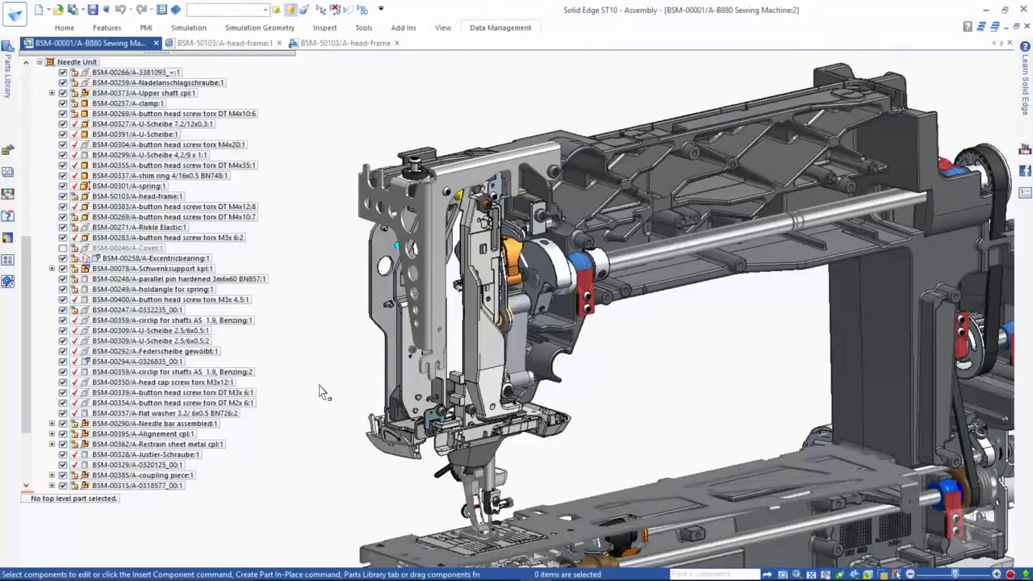
key(ctrl+shift+f)
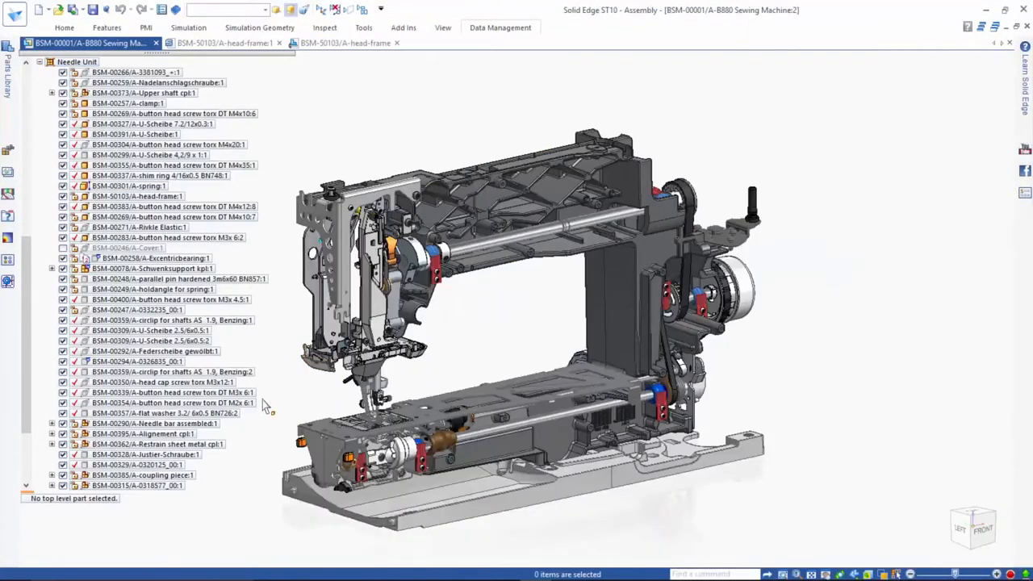
drag(29, 307, 34, 460)
click(39, 485)
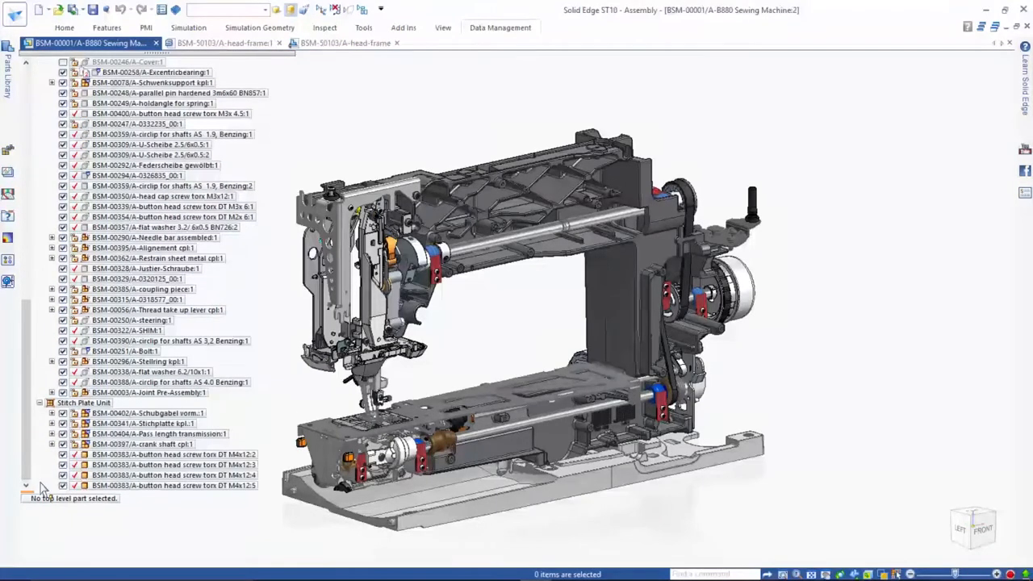
click(149, 413)
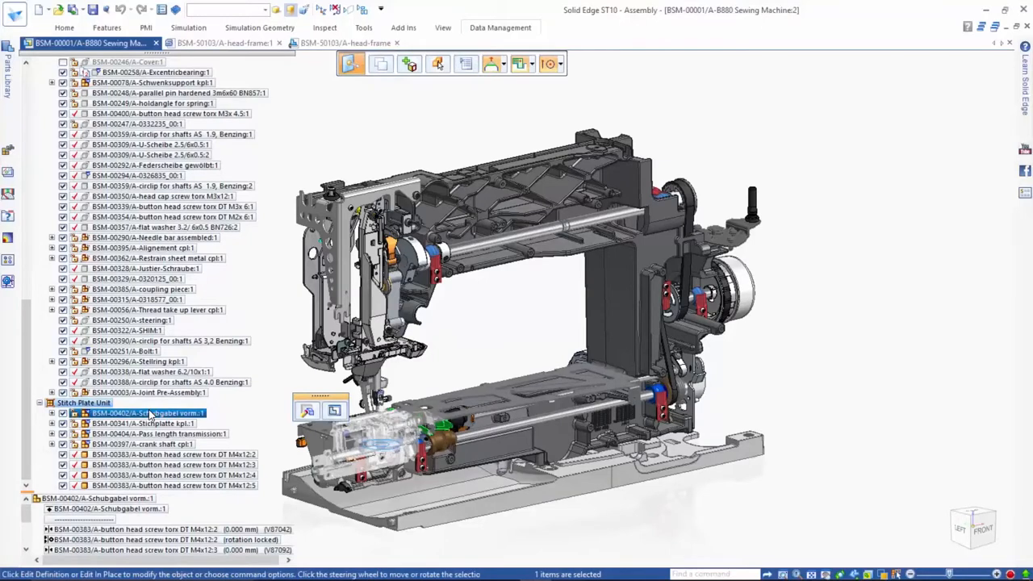
right_click(151, 415)
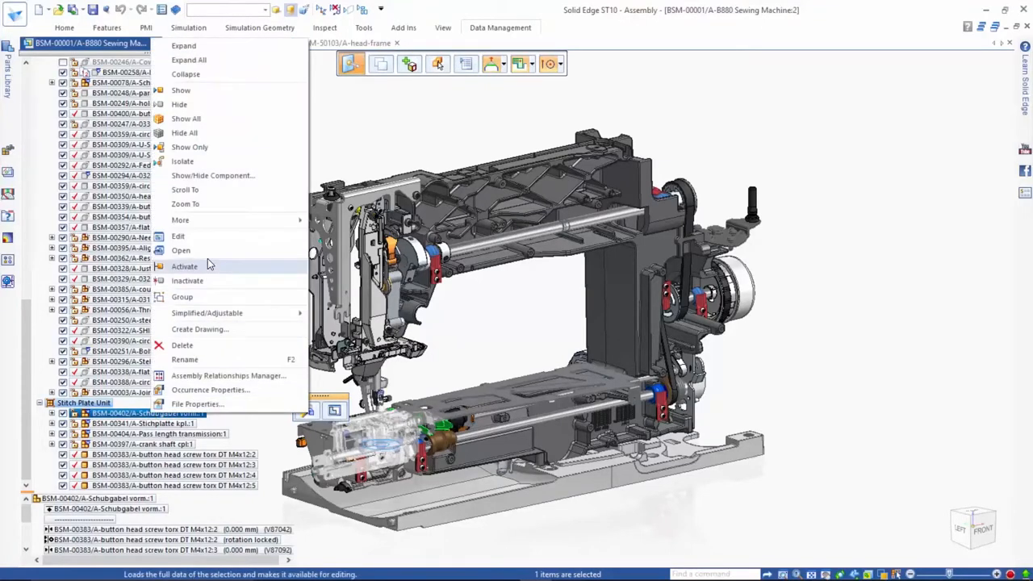
click(208, 257)
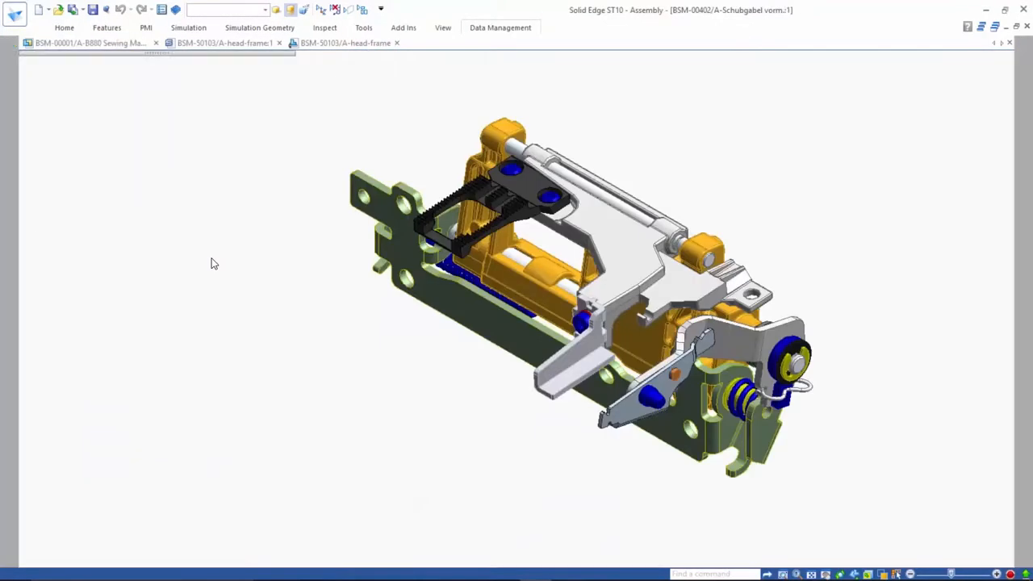
click(482, 30)
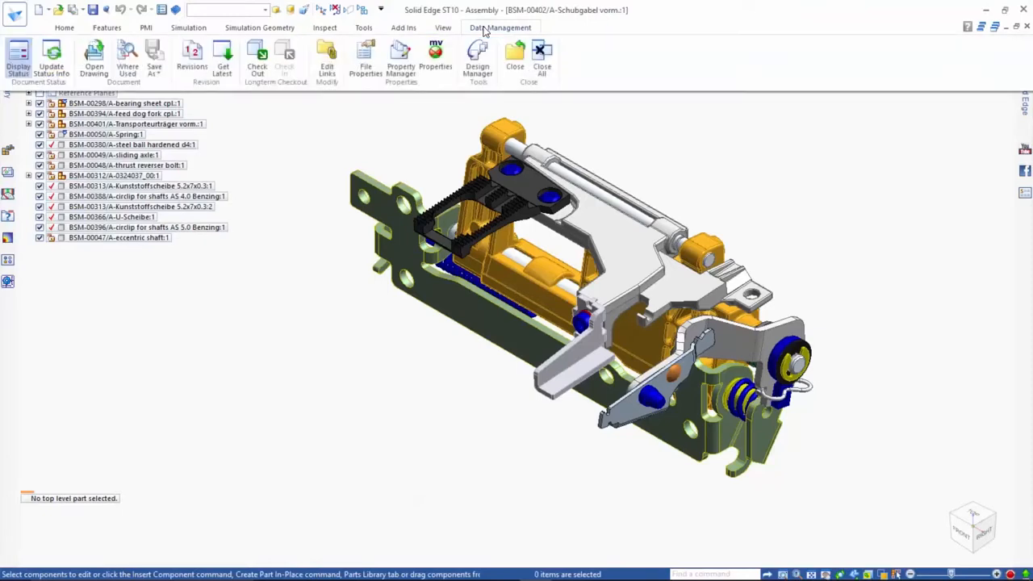
click(477, 56)
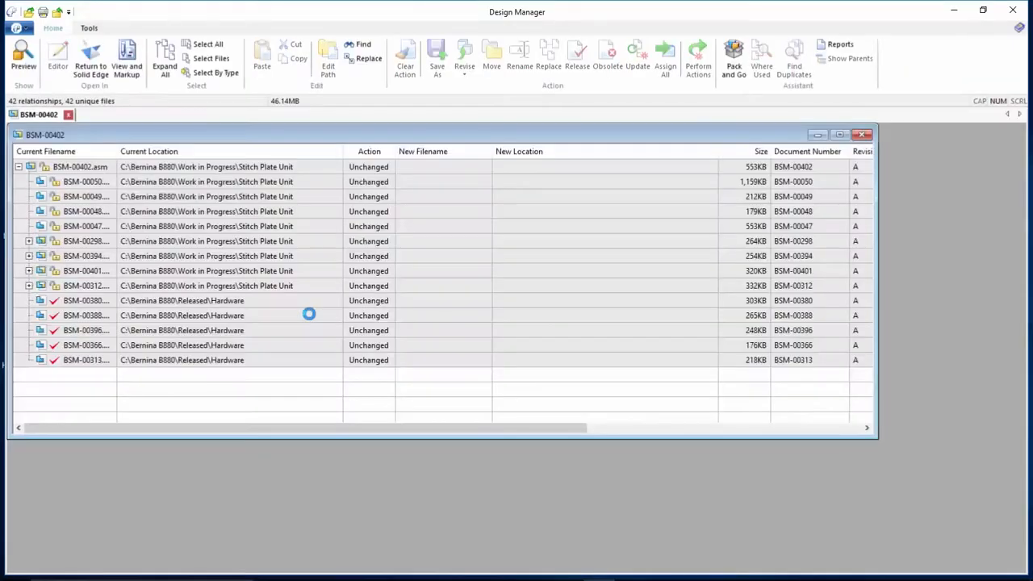
- Run Find Duplicates on all files in the BSM-00402 structure and check the entry for BSM-00402.asm
click(211, 47)
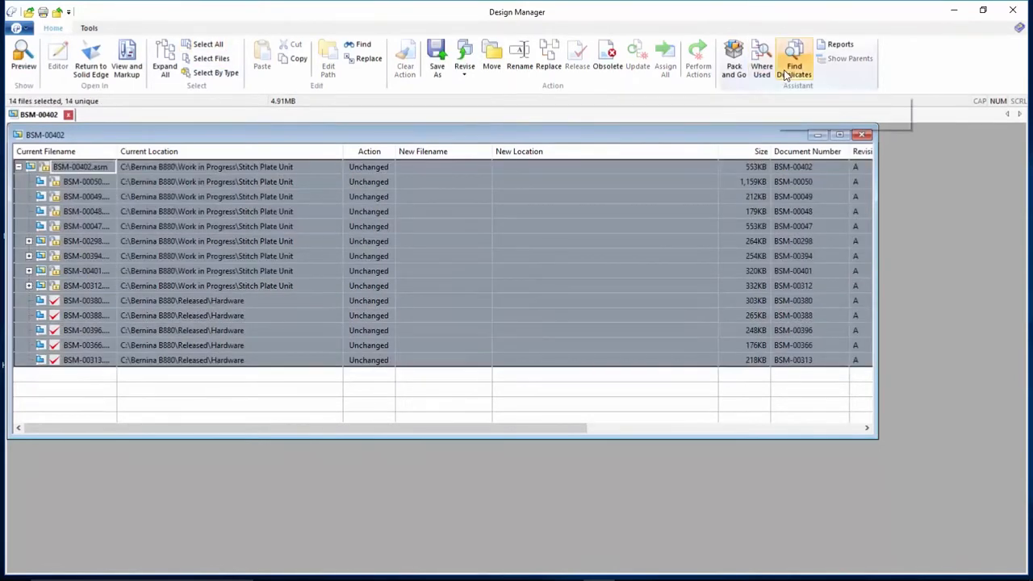
click(789, 71)
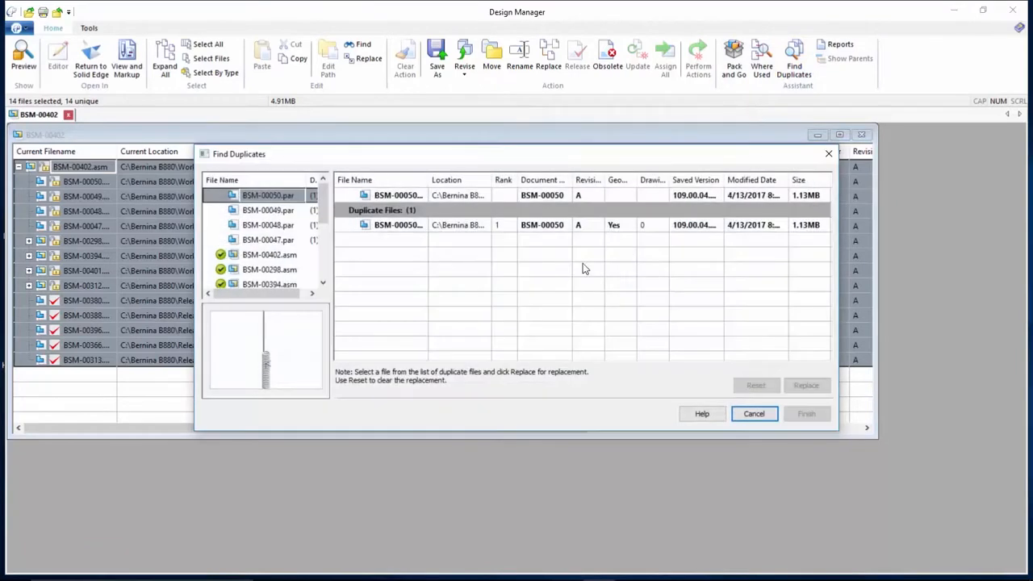
click(293, 255)
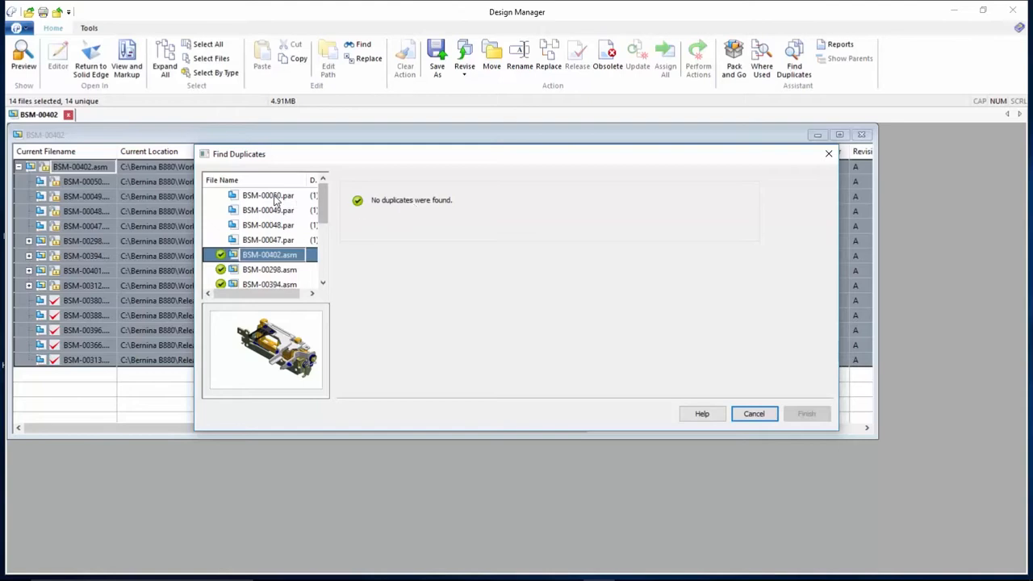
- Review the duplicate candidates for BSM-00050.par, BSM-00049.par, BSM-00048.par and BSM-00047.par one after another
click(274, 197)
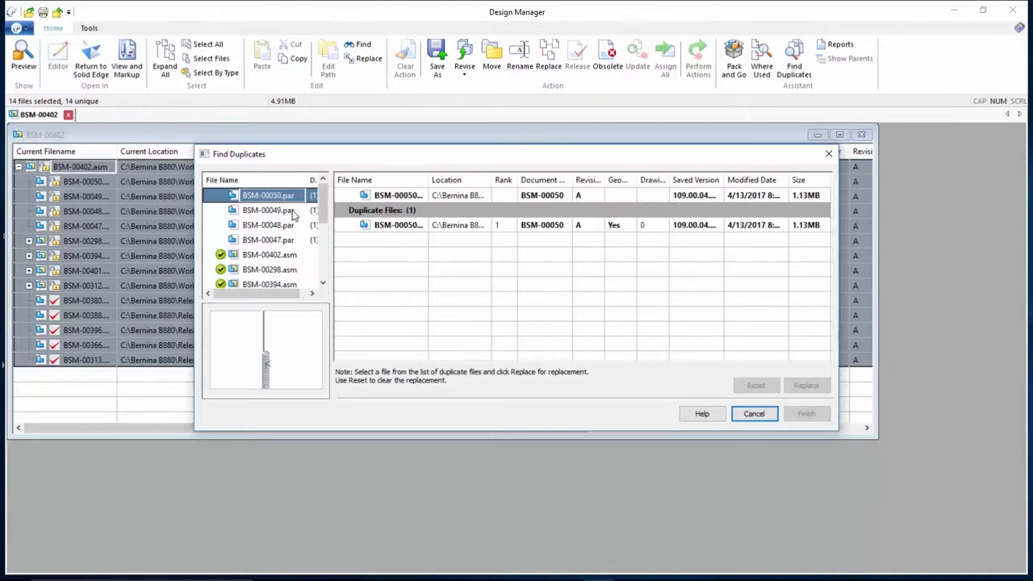
click(294, 211)
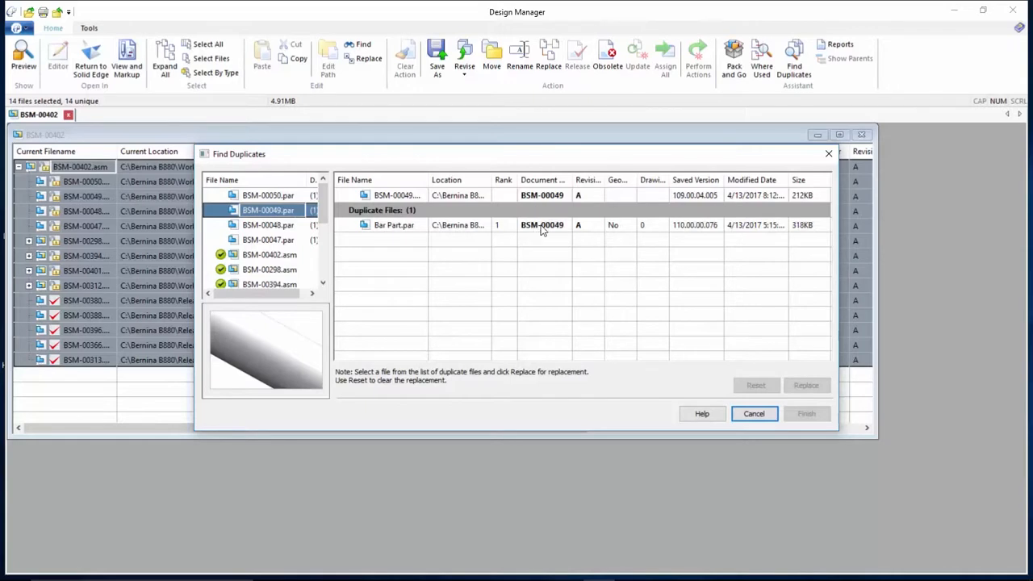
click(277, 227)
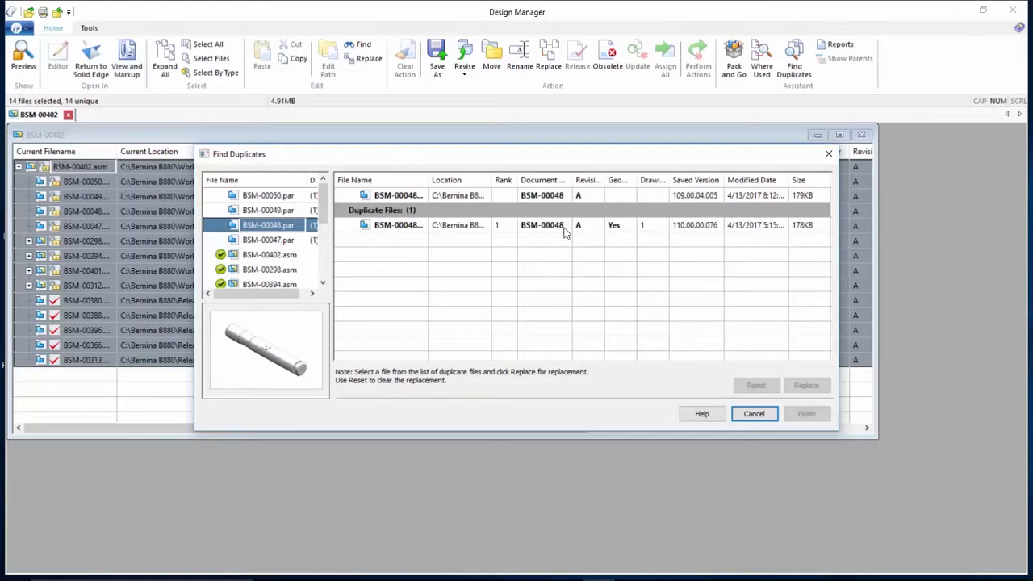
click(289, 242)
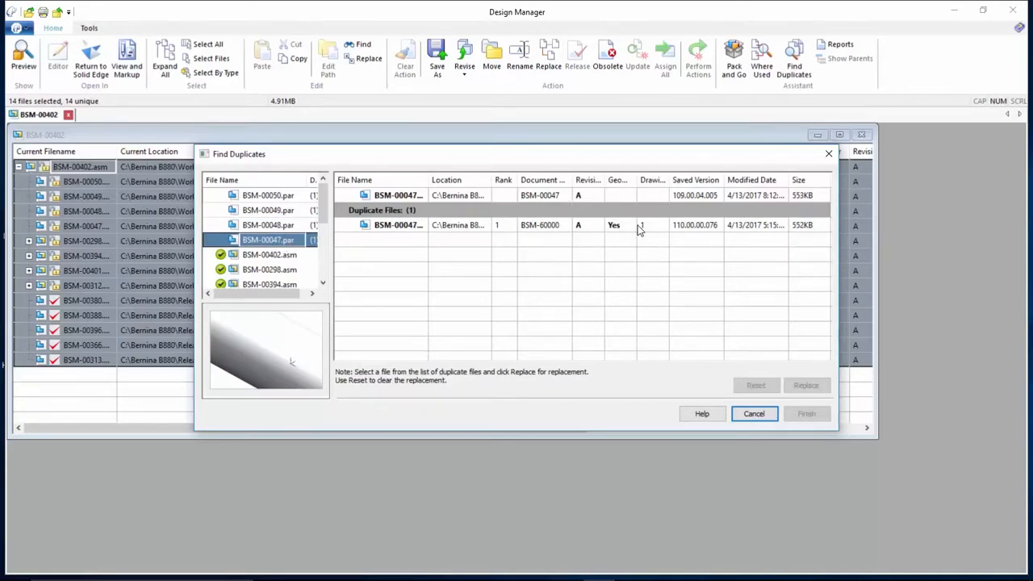
- Preview the duplicate file found for BSM-00047.par, then leave the duplicate search without replacing anything and close Design Manager
click(412, 230)
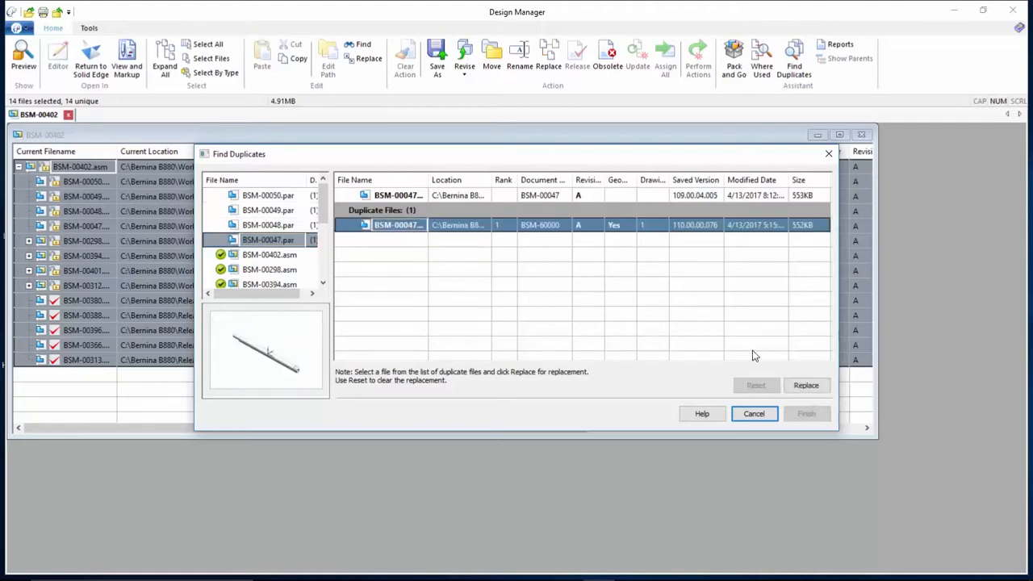
click(754, 413)
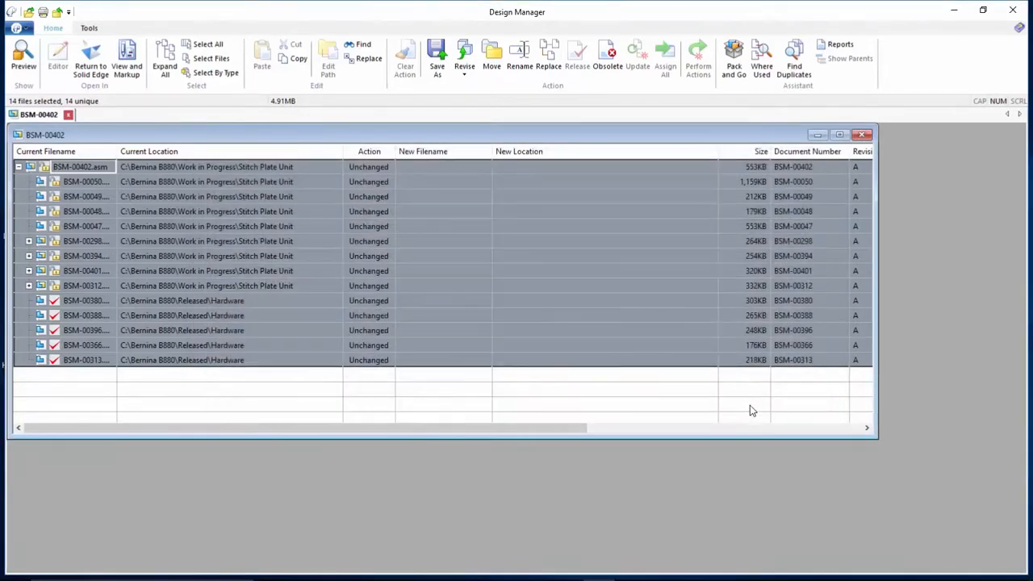
click(1012, 10)
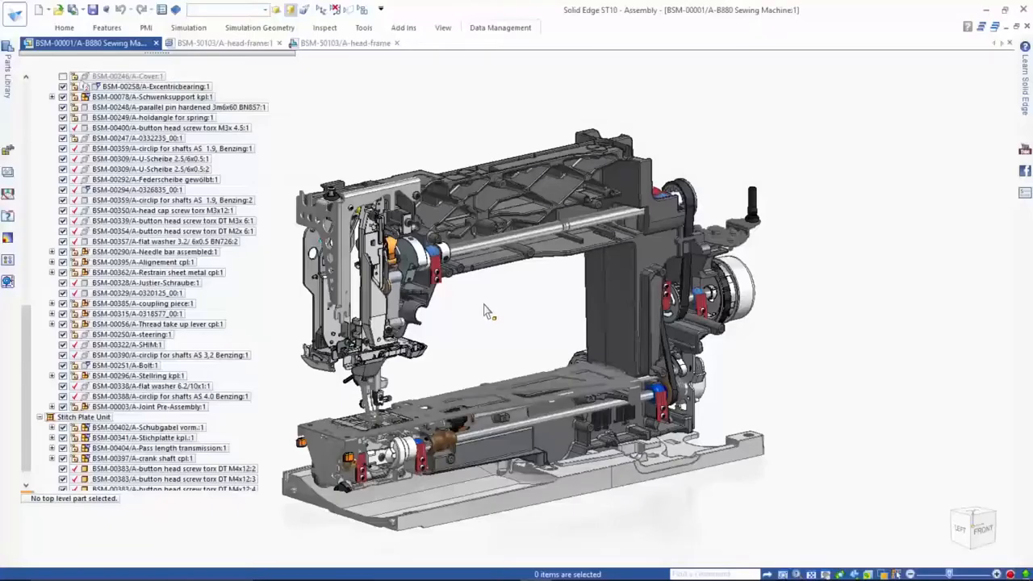